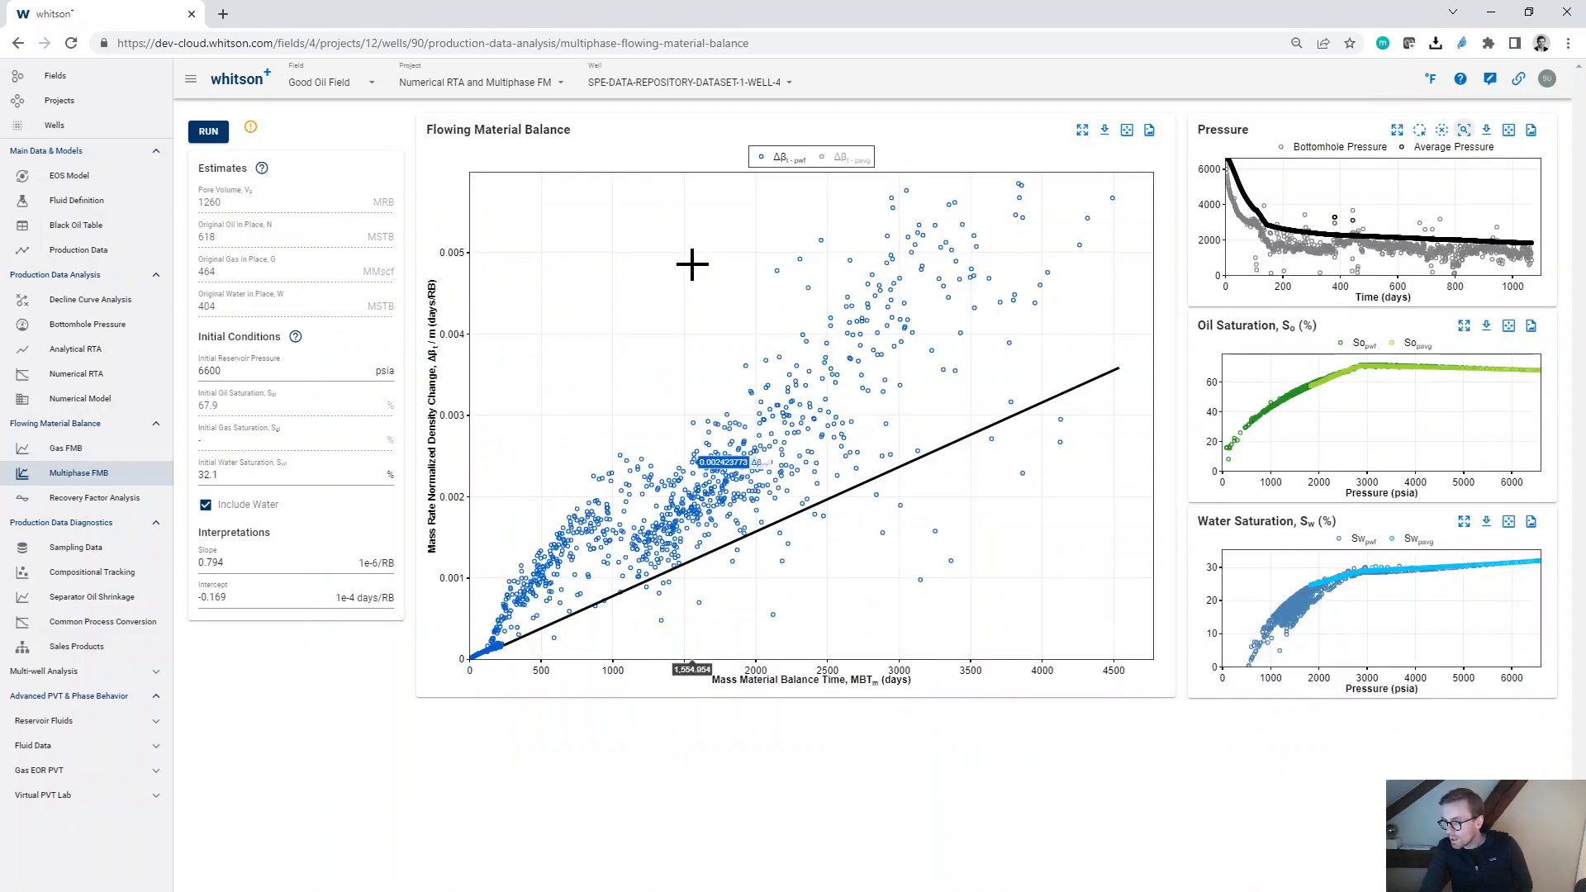
Step: Open the well's Recovery Factor Analysis and review its forecast assumptions and checklist
{"action": "left_click", "coordinate": [64, 498]}
{"action": "left_click", "coordinate": [122, 527]}
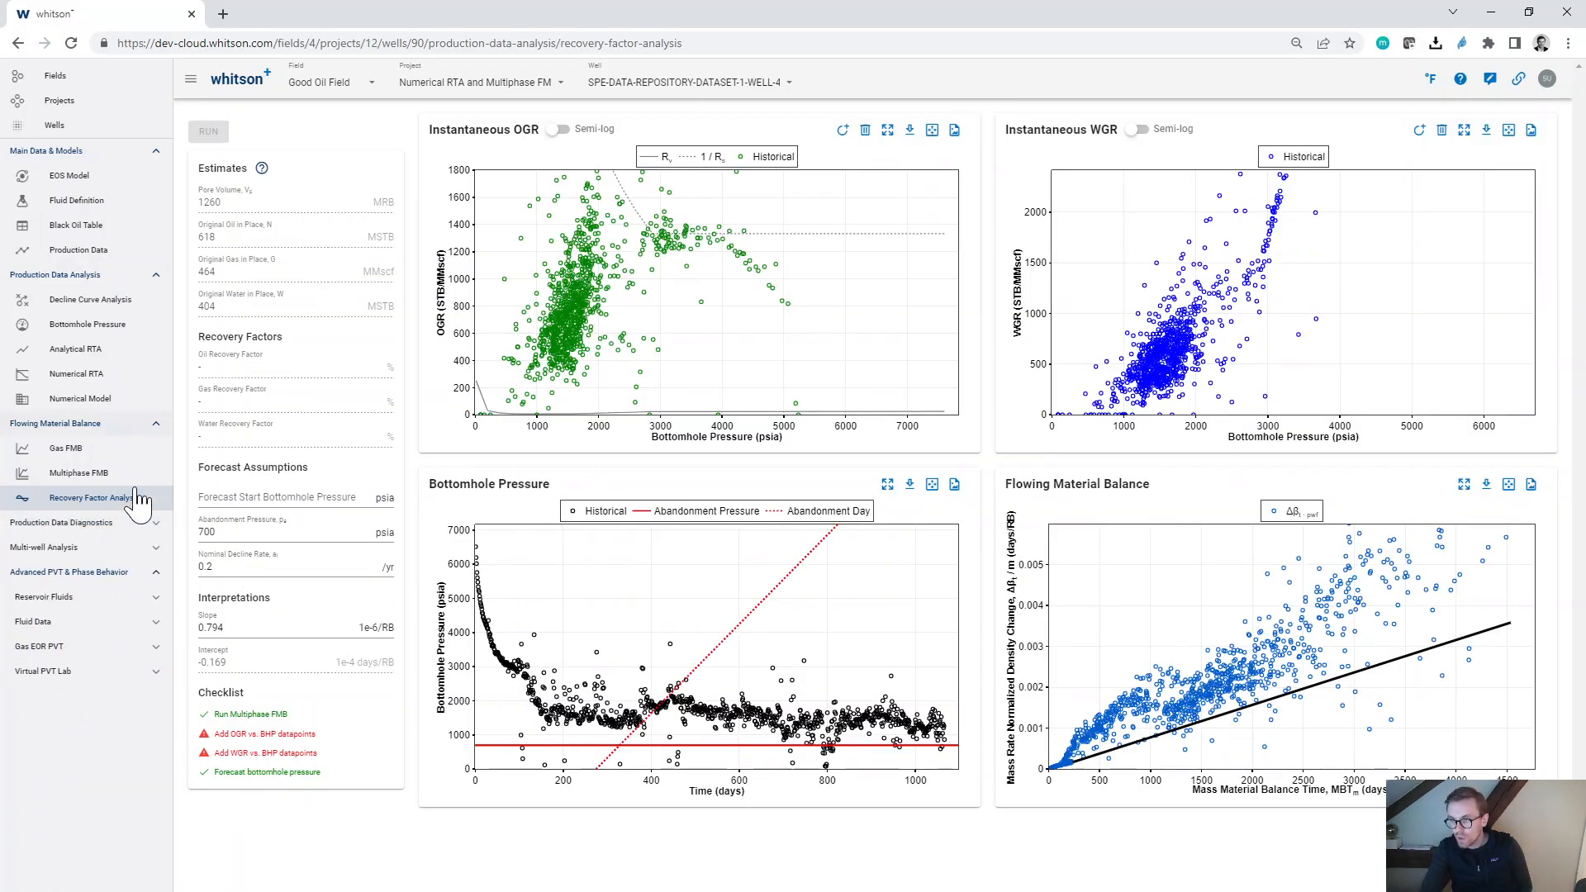
{"action": "scroll", "coordinate": [133, 498], "scroll_direction": "up", "scroll_amount": 6, "text": "ctrl"}
{"action": "scroll", "coordinate": [136, 495], "scroll_direction": "left", "scroll_amount": 2}
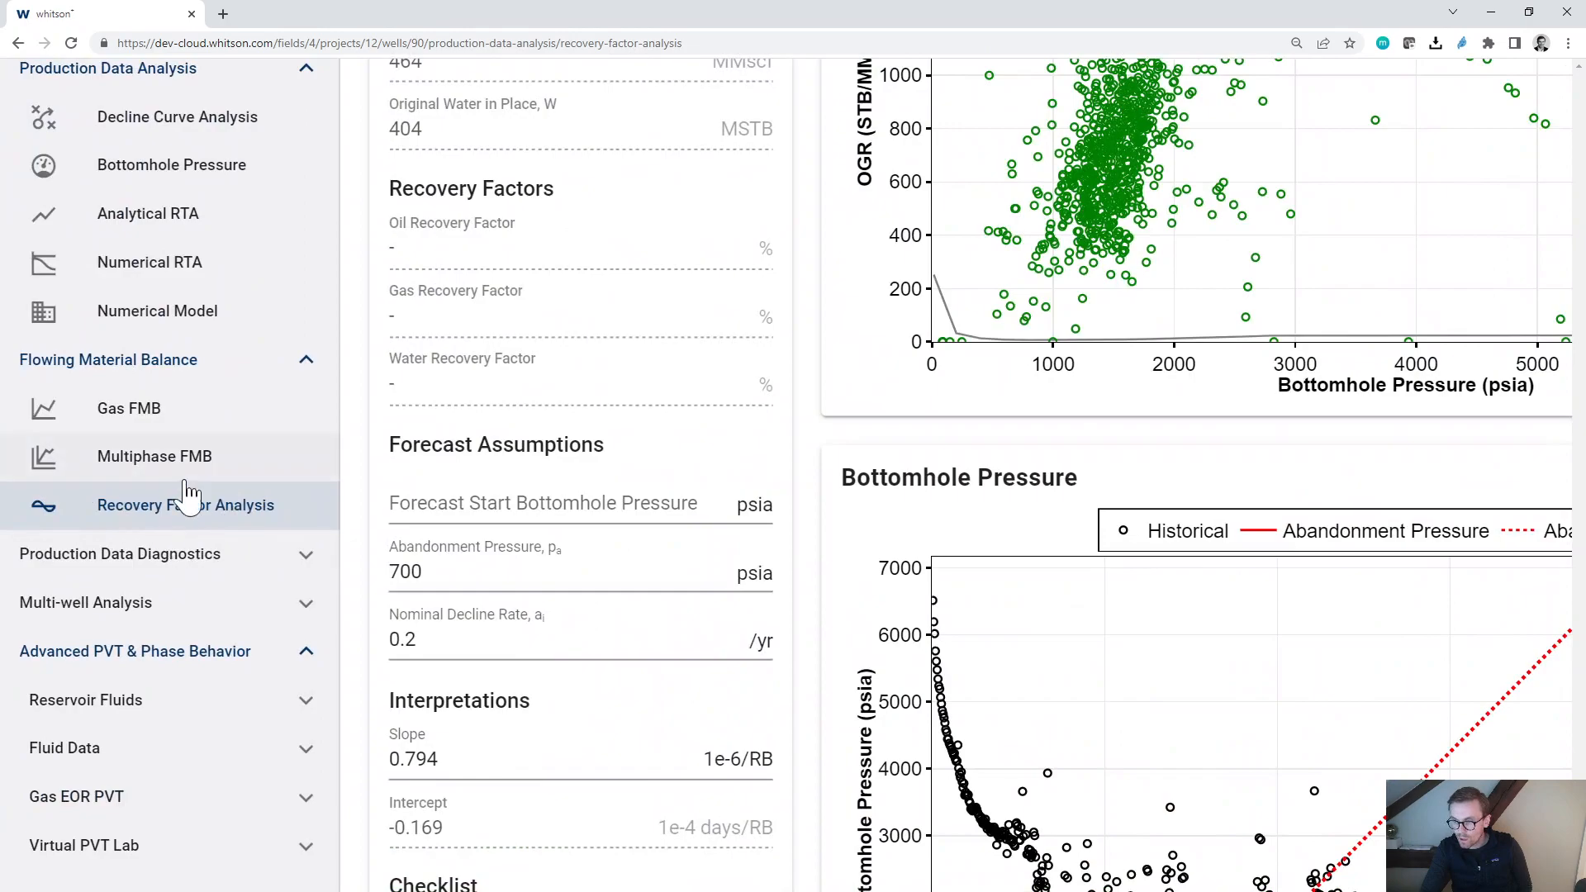
{"action": "scroll", "coordinate": [272, 527], "scroll_direction": "down", "scroll_amount": 6, "text": "ctrl"}
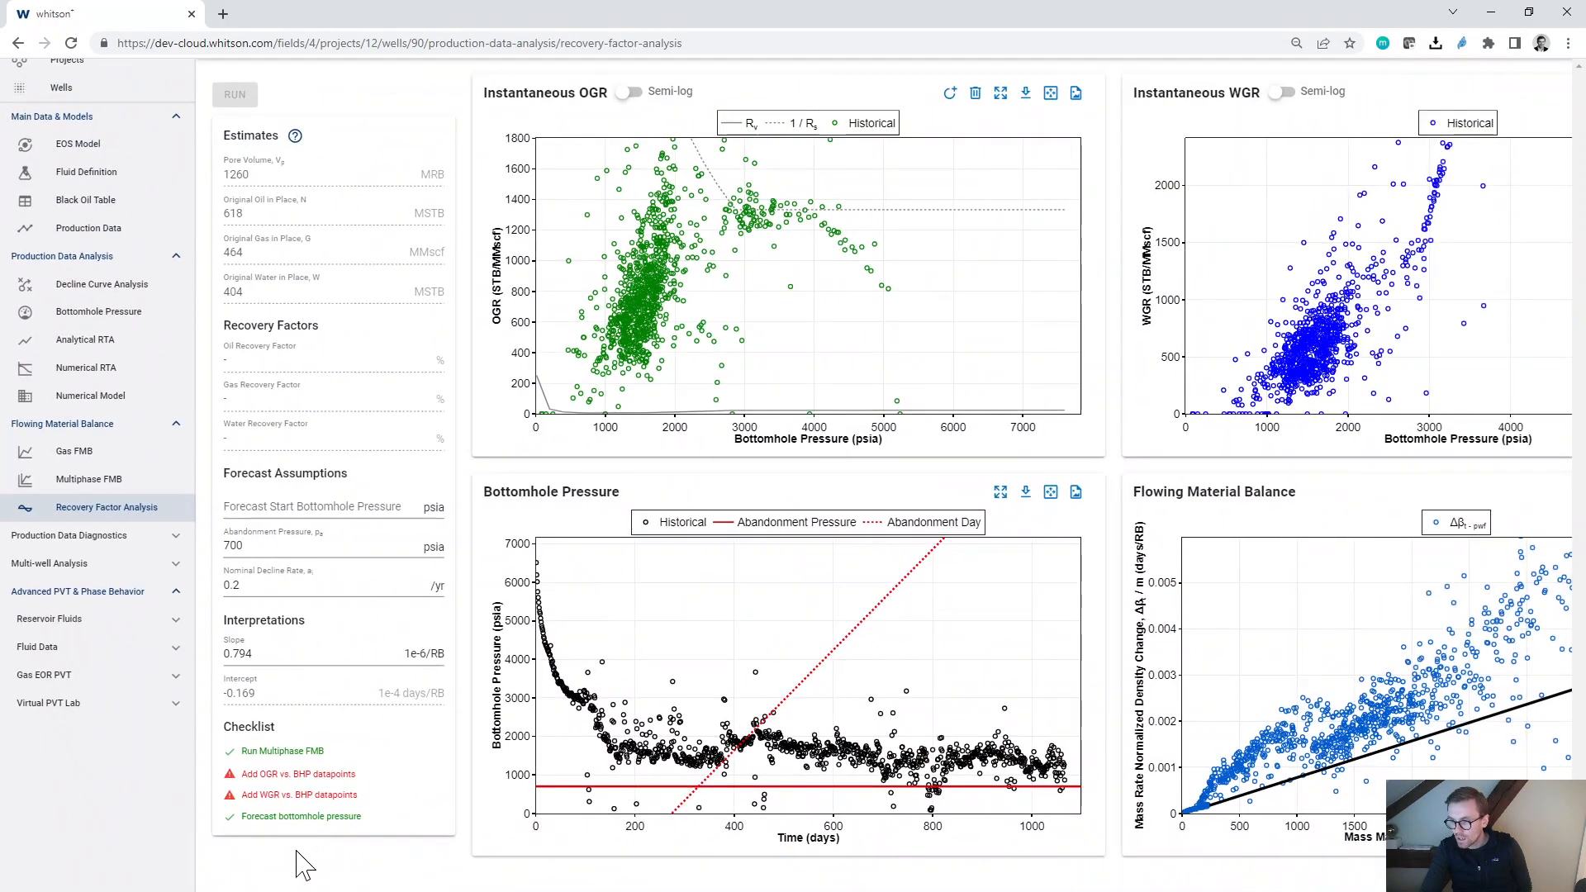
{"action": "scroll", "coordinate": [298, 862], "scroll_direction": "up", "scroll_amount": 5, "text": "ctrl"}
{"action": "scroll", "coordinate": [297, 862], "scroll_direction": "up", "scroll_amount": 2, "text": "ctrl"}
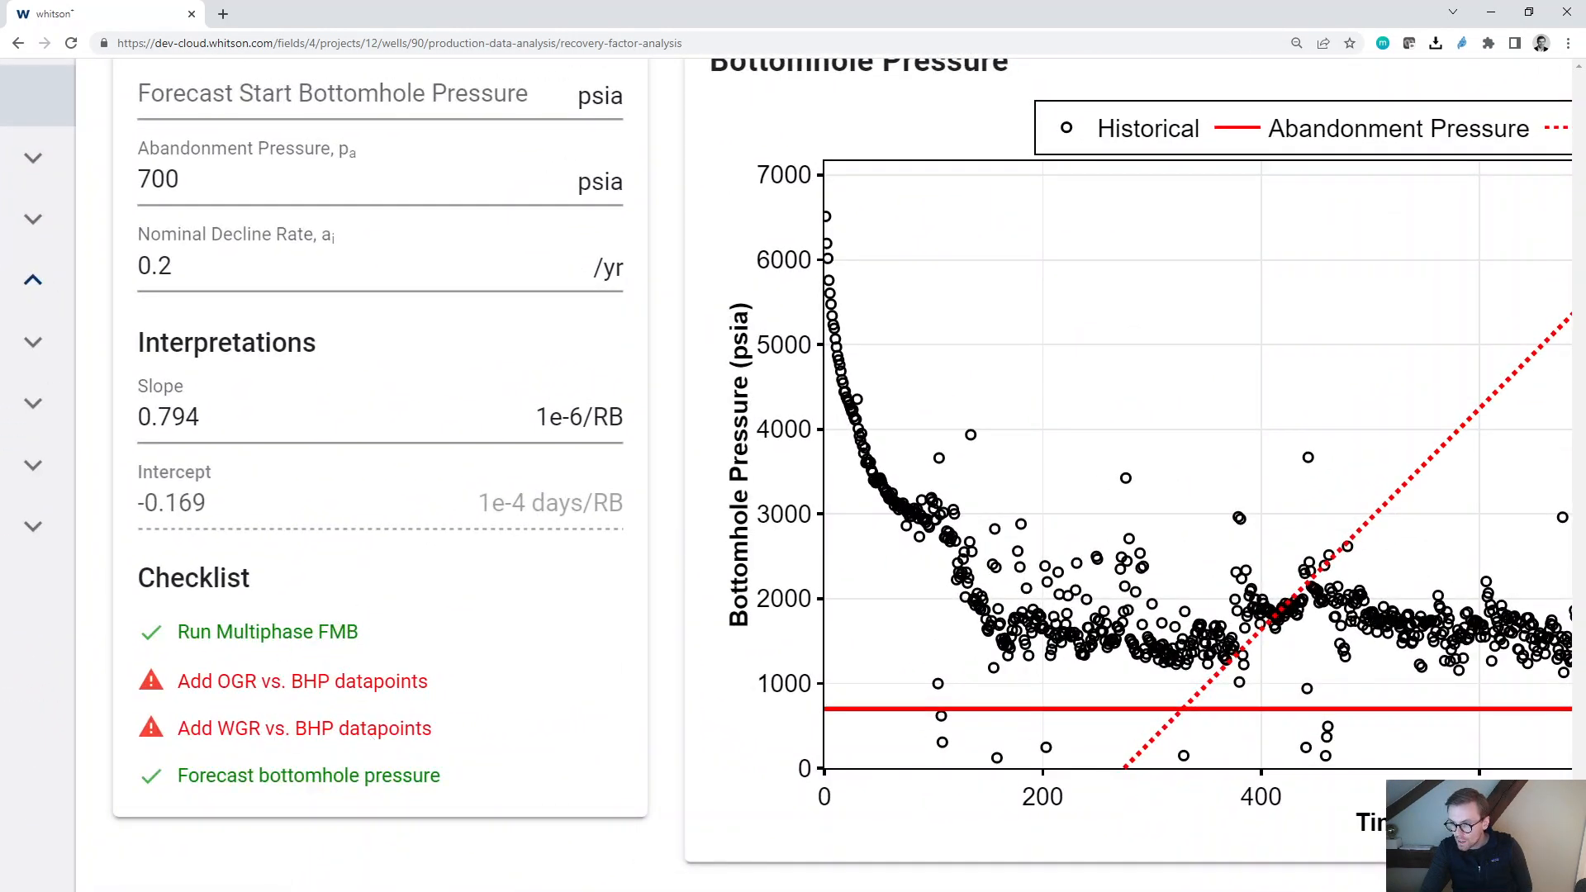
{"action": "scroll", "coordinate": [333, 756], "scroll_direction": "down", "scroll_amount": 6, "text": "ctrl"}
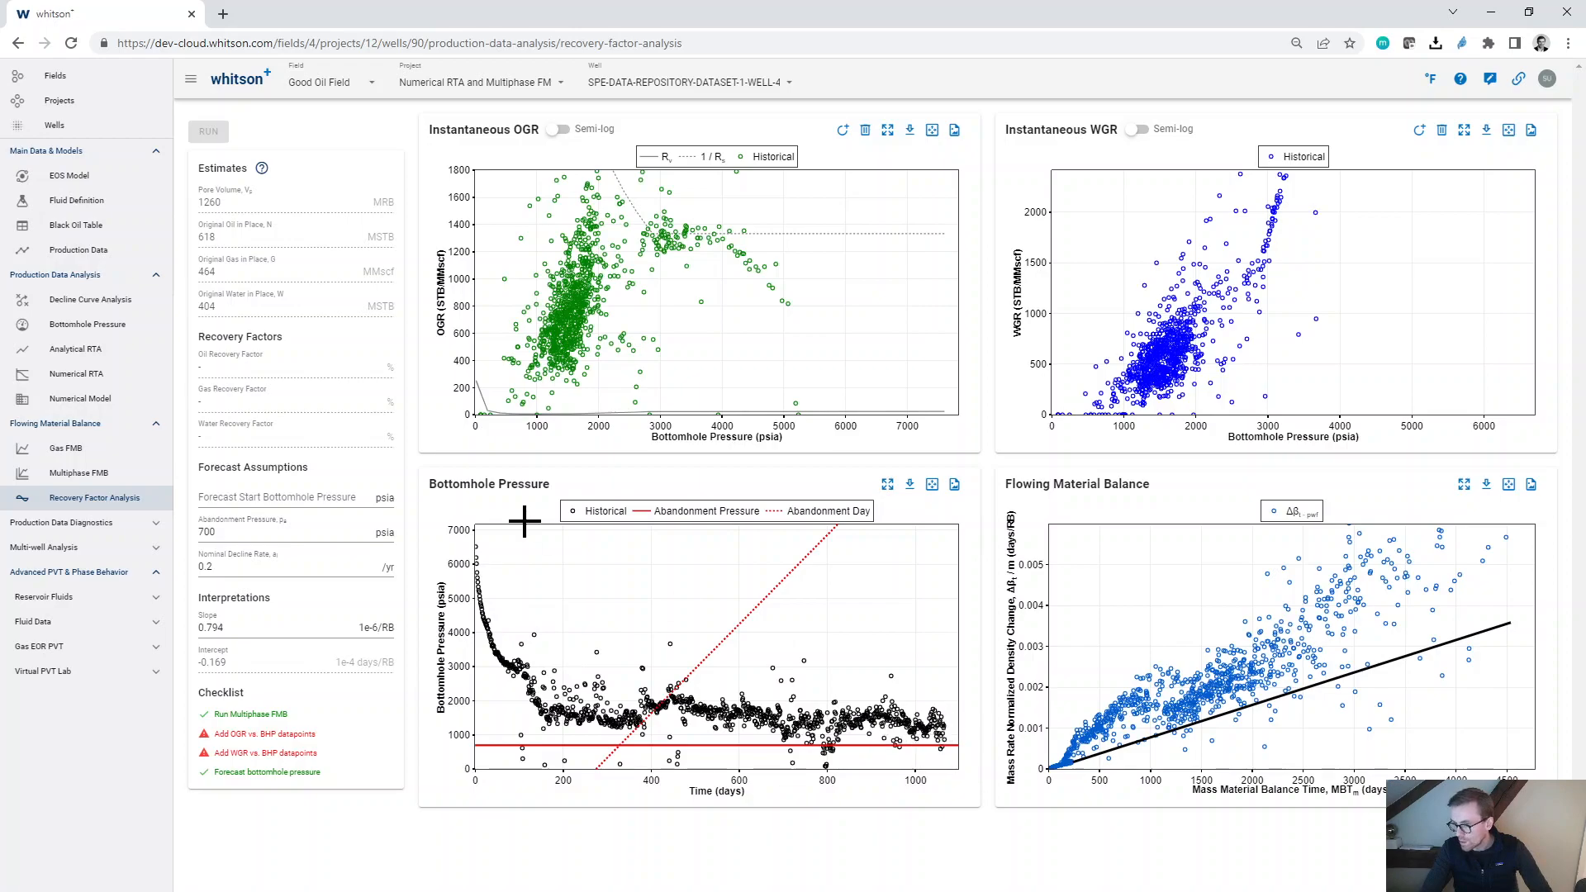
Step: Set the forecast start bottomhole pressure to 850 psia and raise it to 1150 psia
{"action": "left_click", "coordinate": [297, 496]}
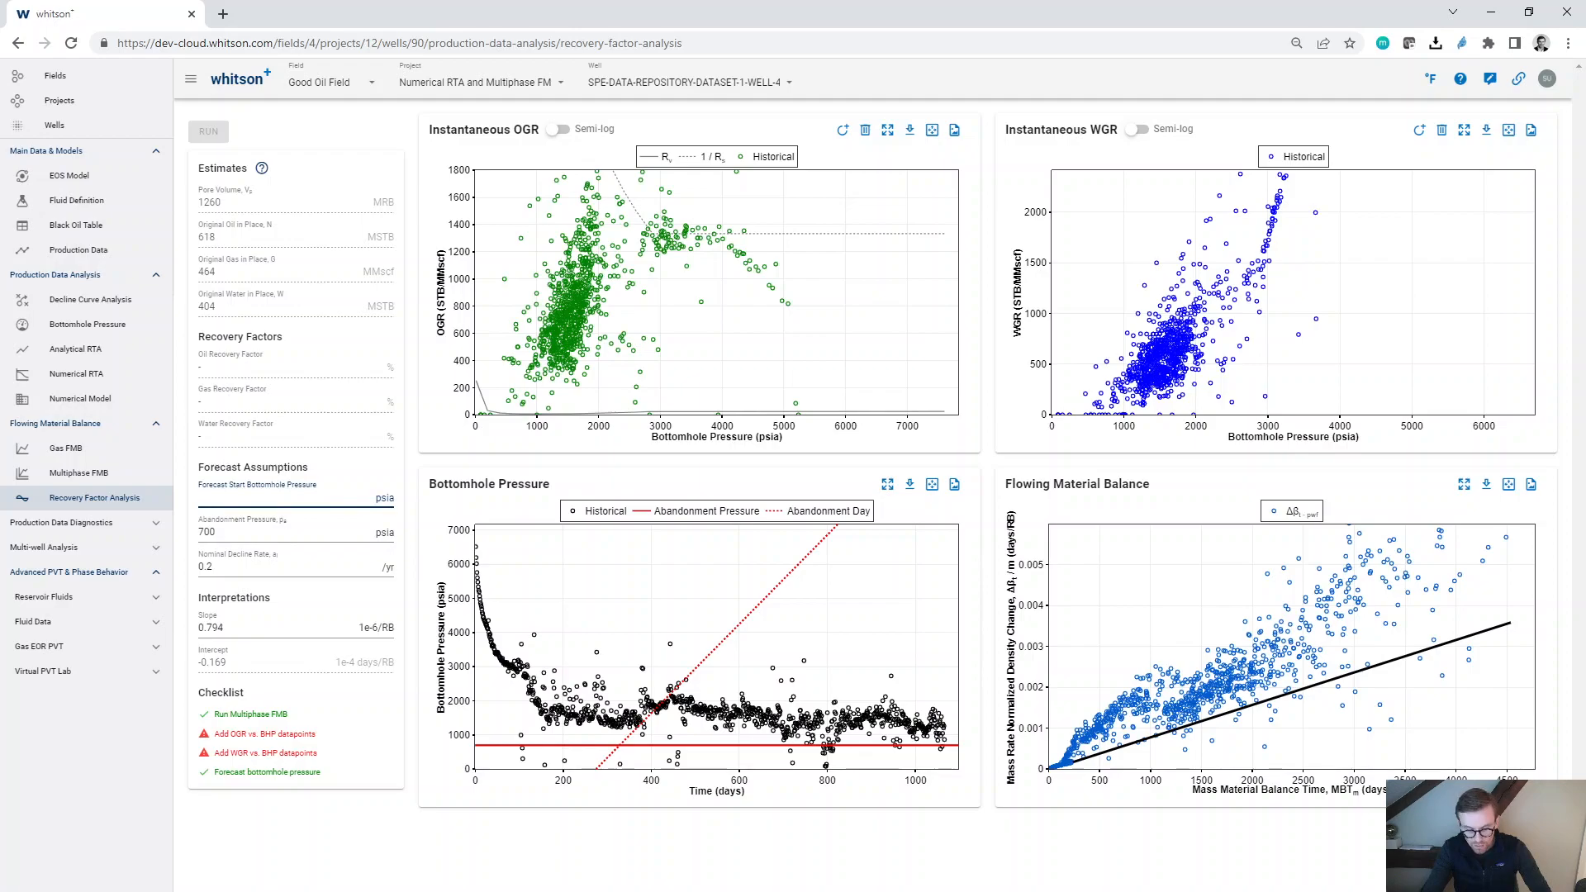
{"action": "left_click", "coordinate": [395, 853]}
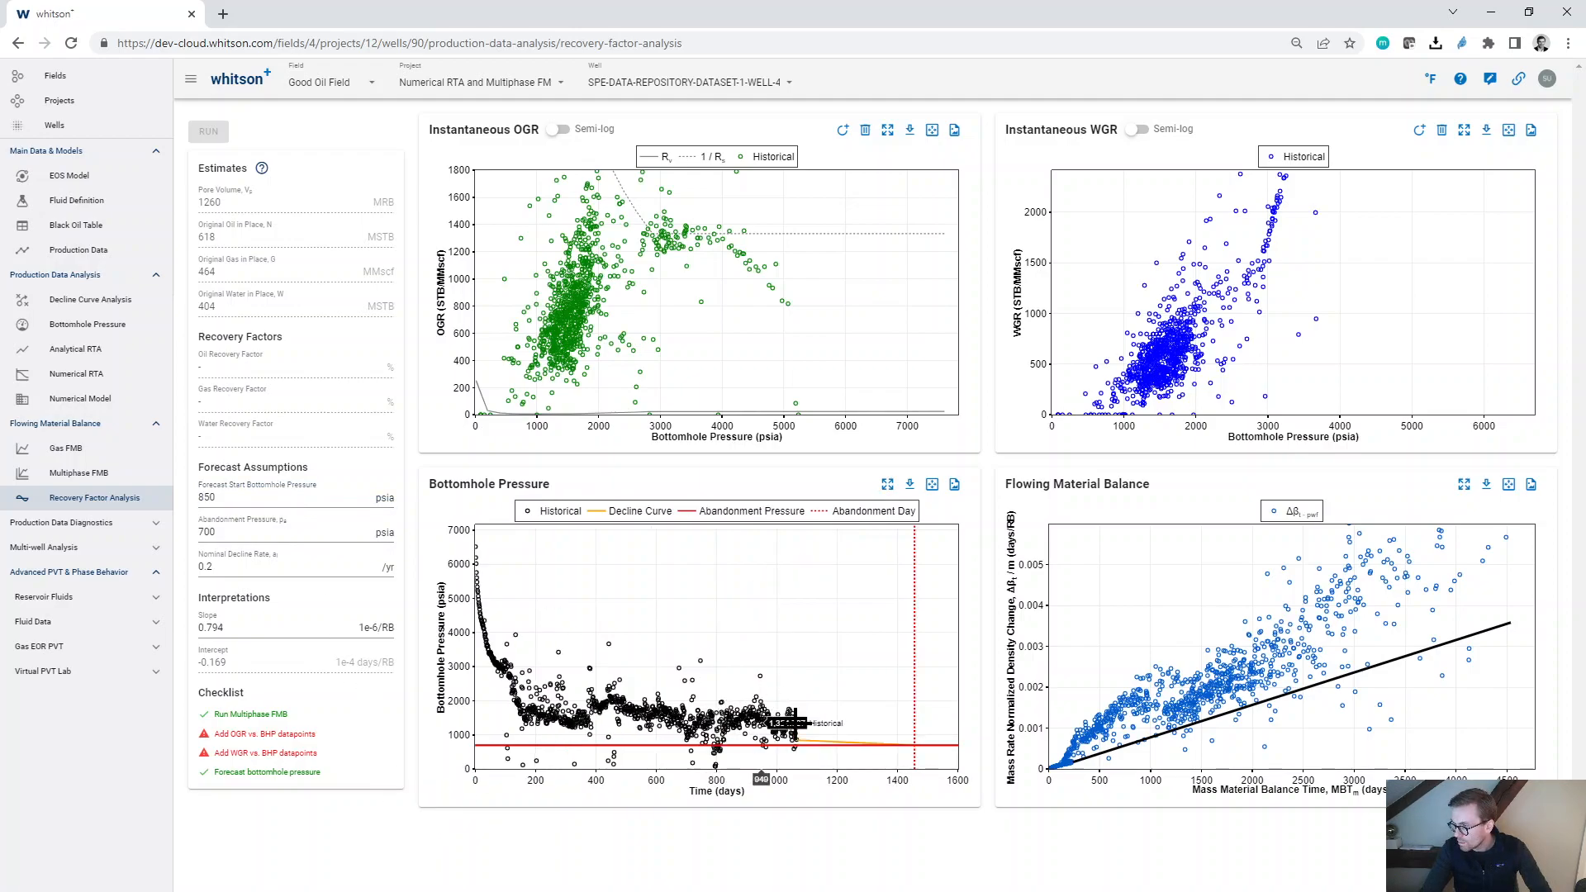
{"action": "left_click_drag", "start_coordinate": [231, 498], "coordinate": [177, 496]}
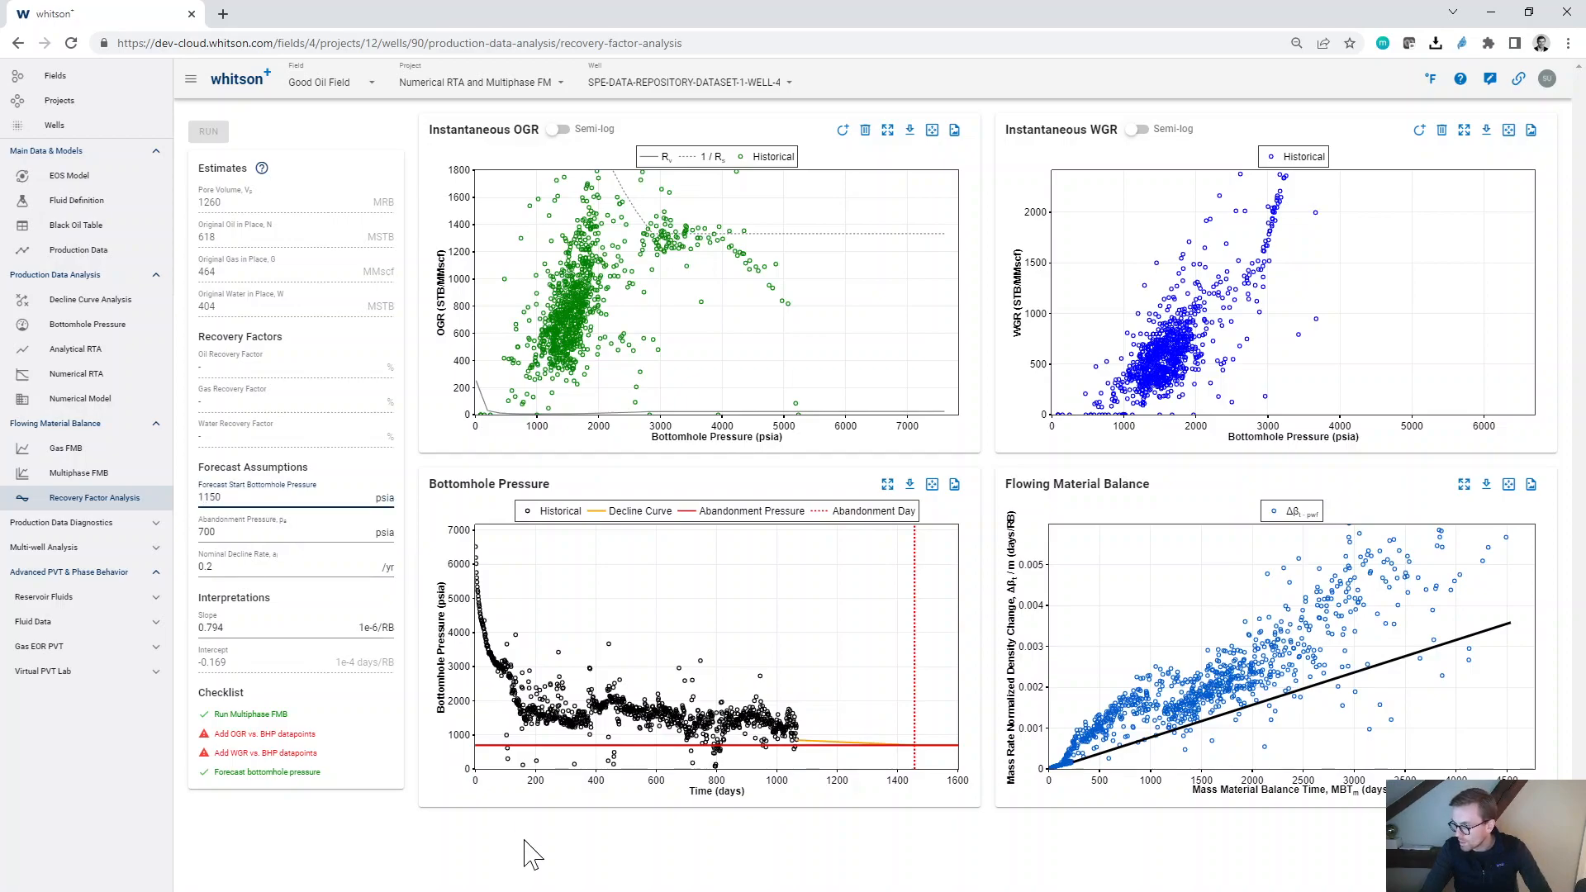
{"action": "left_click", "coordinate": [335, 567]}
{"action": "left_click", "coordinate": [285, 534]}
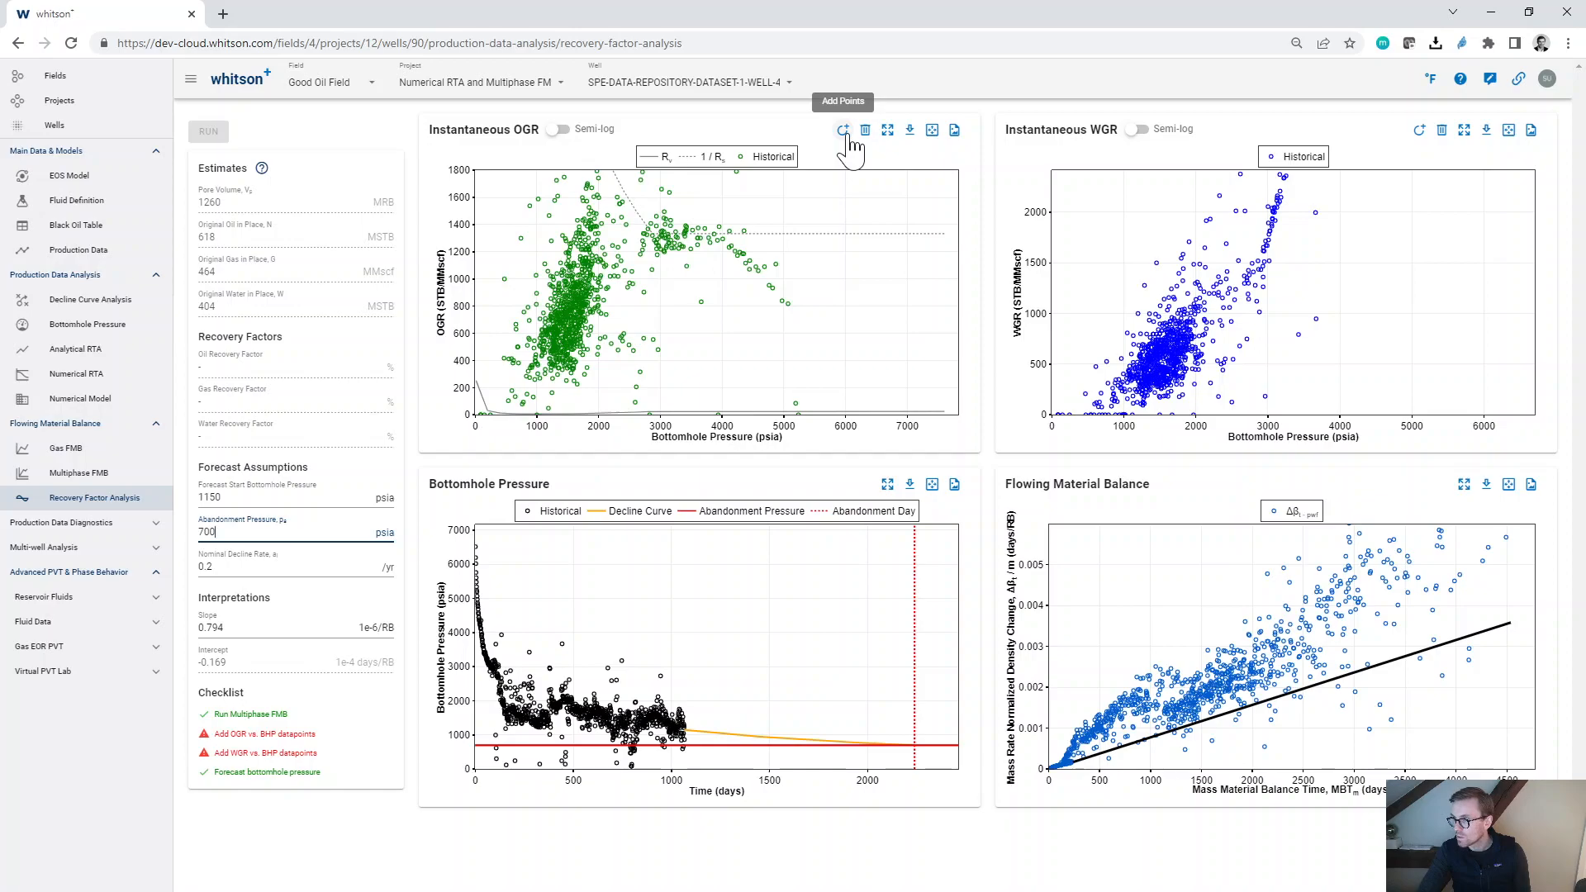
Step: Switch the Instantaneous OGR plot to semi-log and add points along the historical trend, from about 4900 down to about 100 psia
{"action": "left_click", "coordinate": [559, 130]}
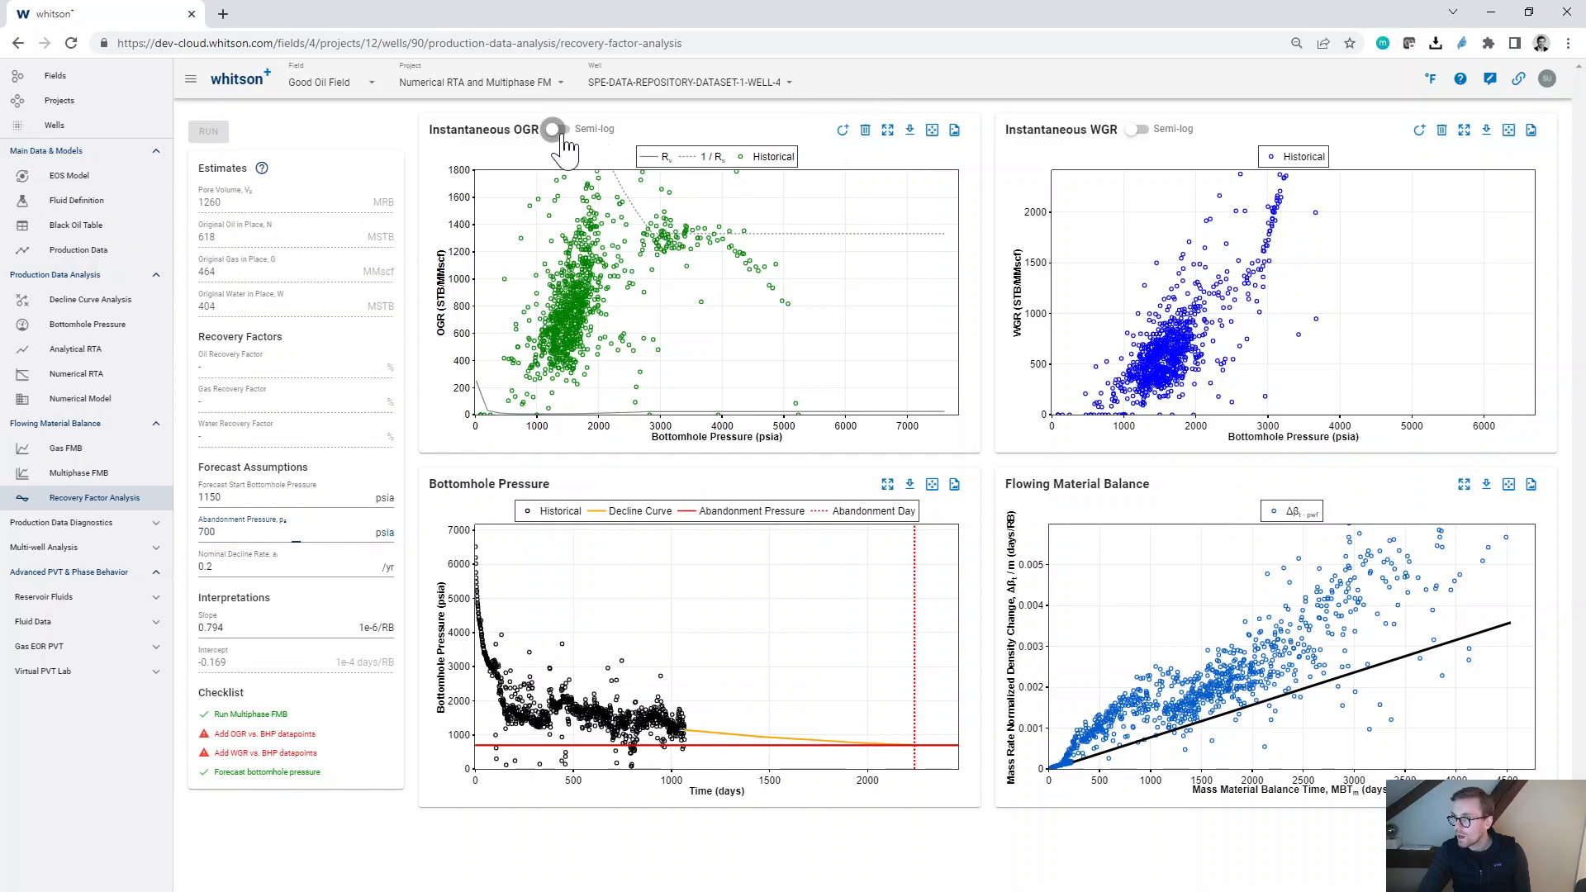
{"action": "left_click", "coordinate": [843, 131]}
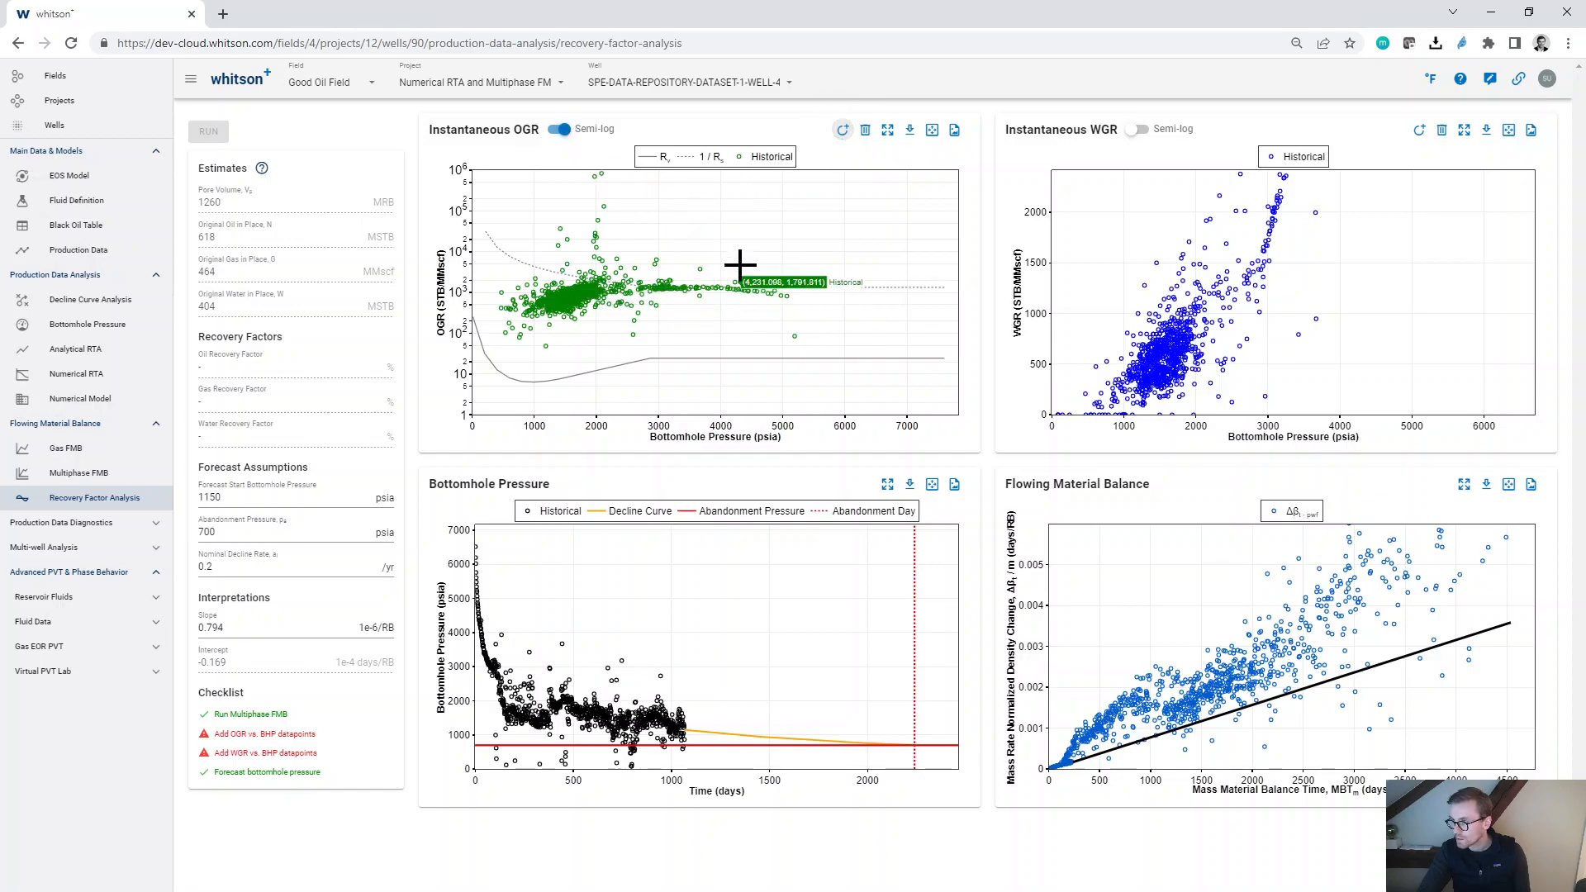
{"action": "left_click", "coordinate": [727, 291]}
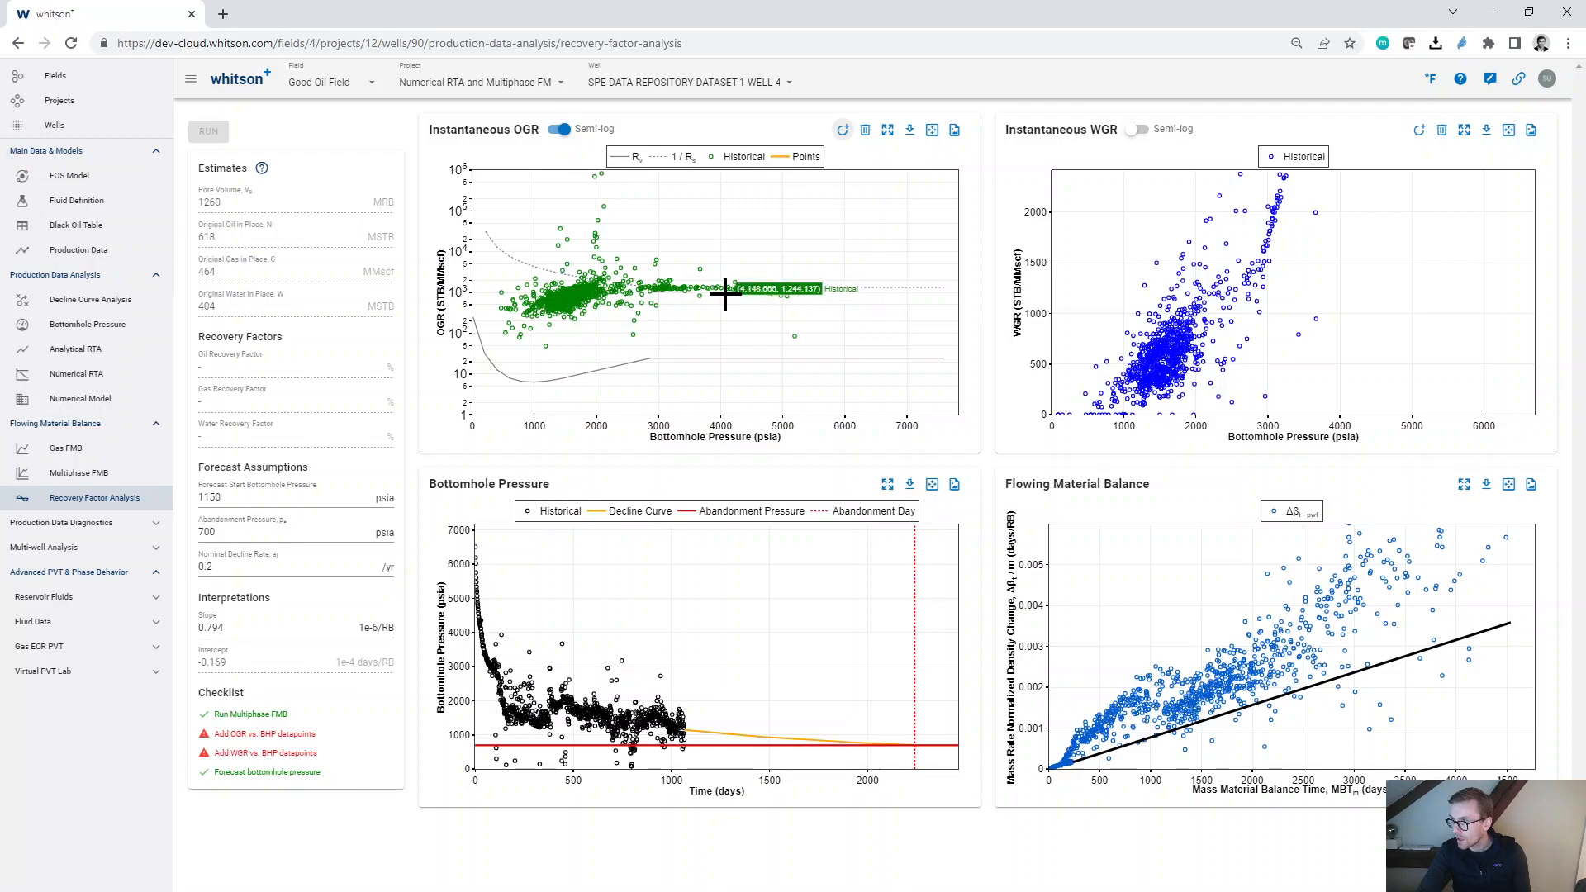
{"action": "left_click", "coordinate": [715, 291]}
{"action": "left_click", "coordinate": [638, 287]}
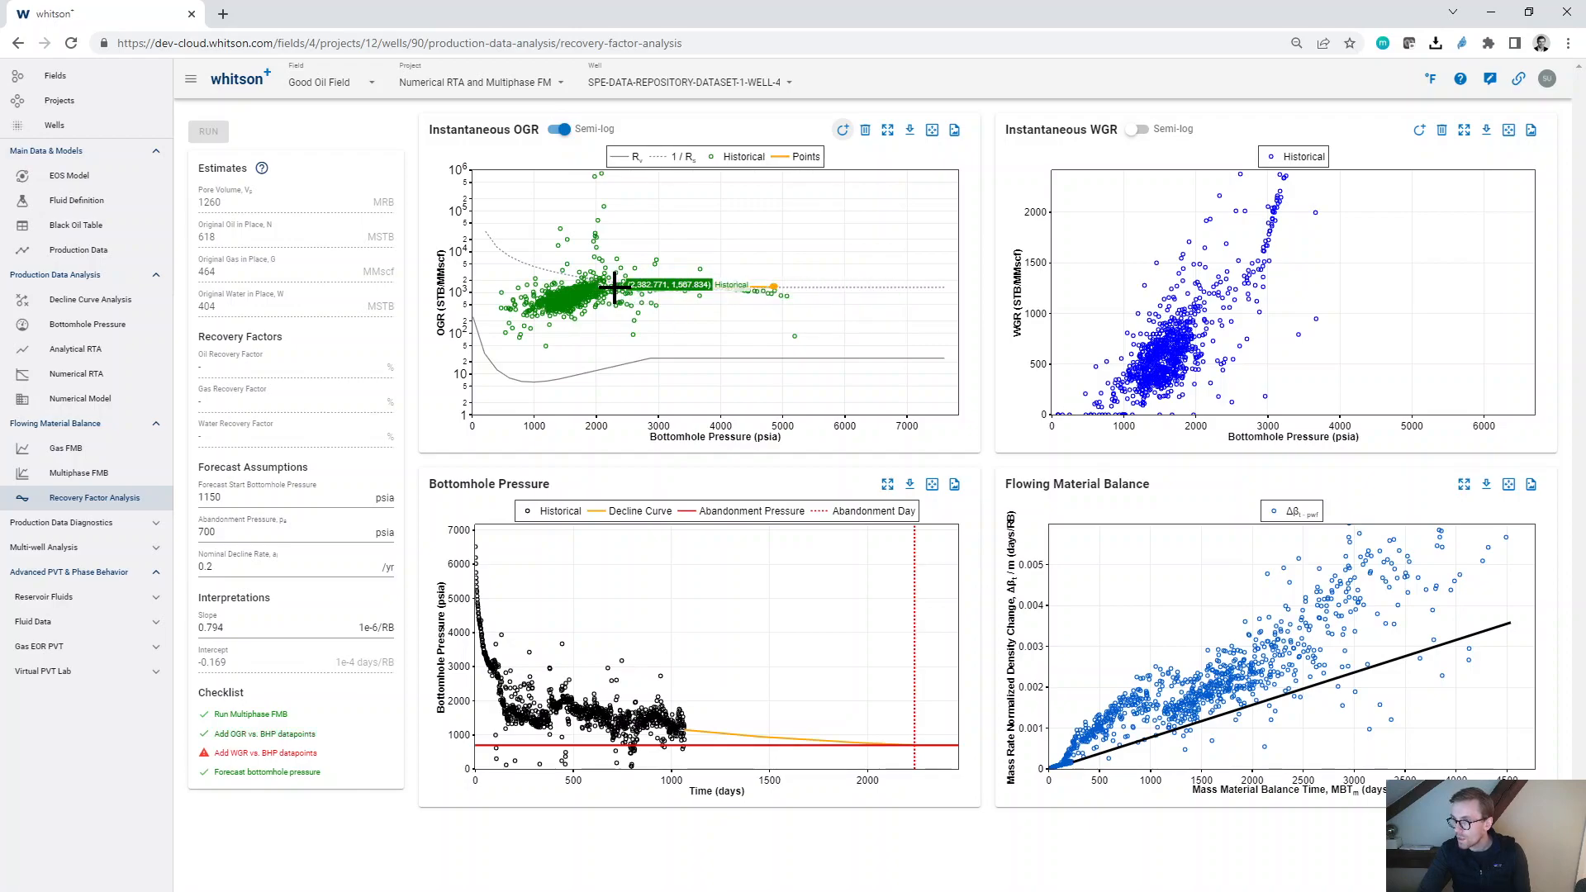
{"action": "left_click", "coordinate": [615, 288]}
{"action": "left_click", "coordinate": [573, 299]}
{"action": "left_click", "coordinate": [537, 311]}
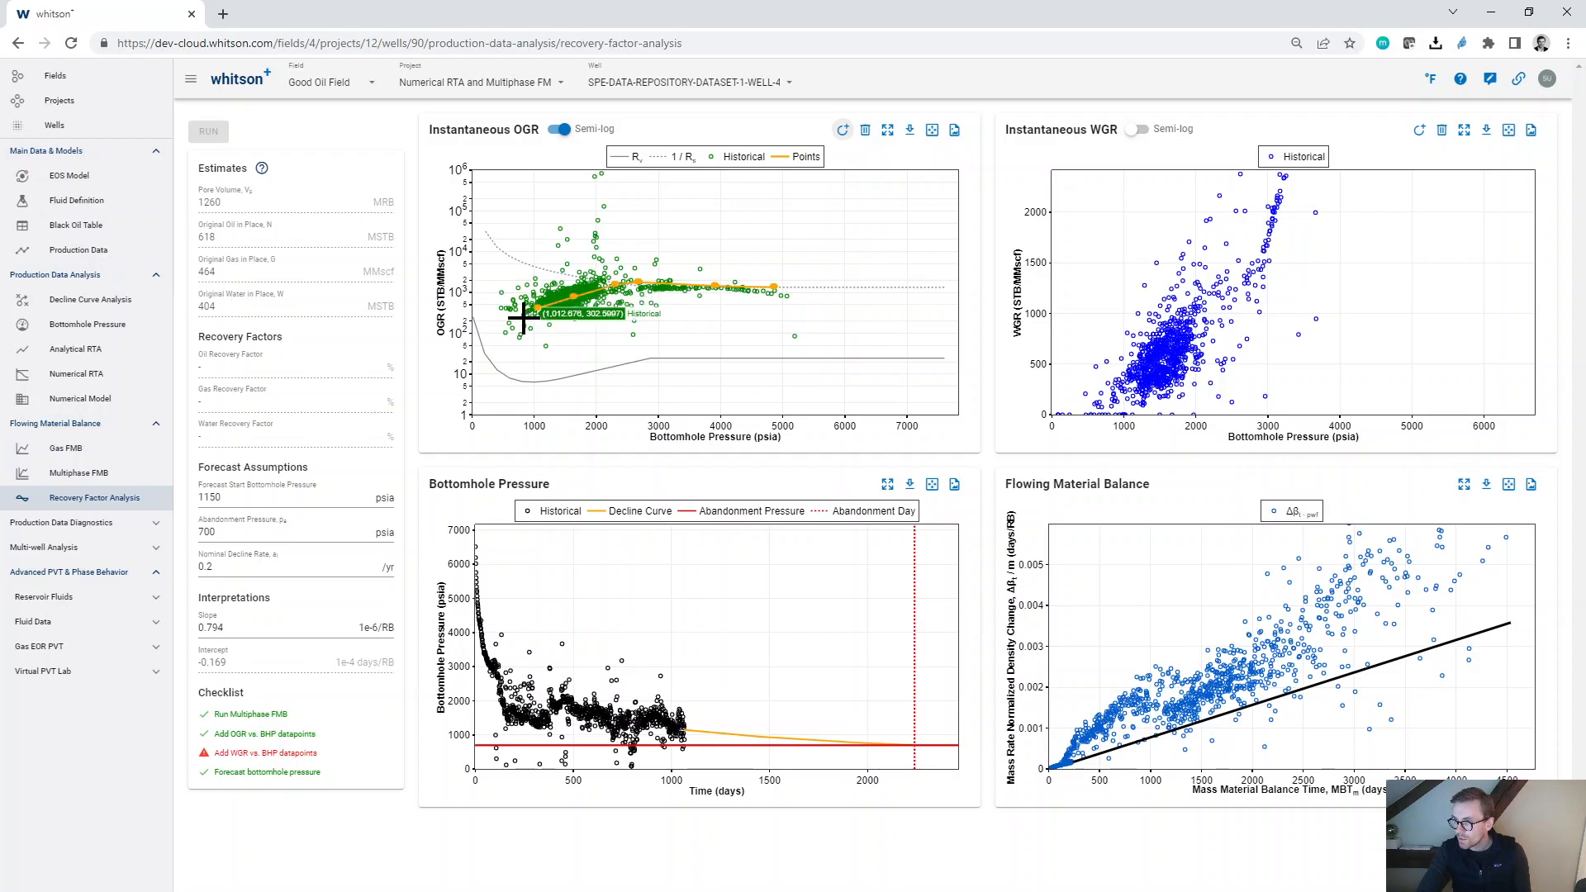
{"action": "left_click", "coordinate": [508, 324]}
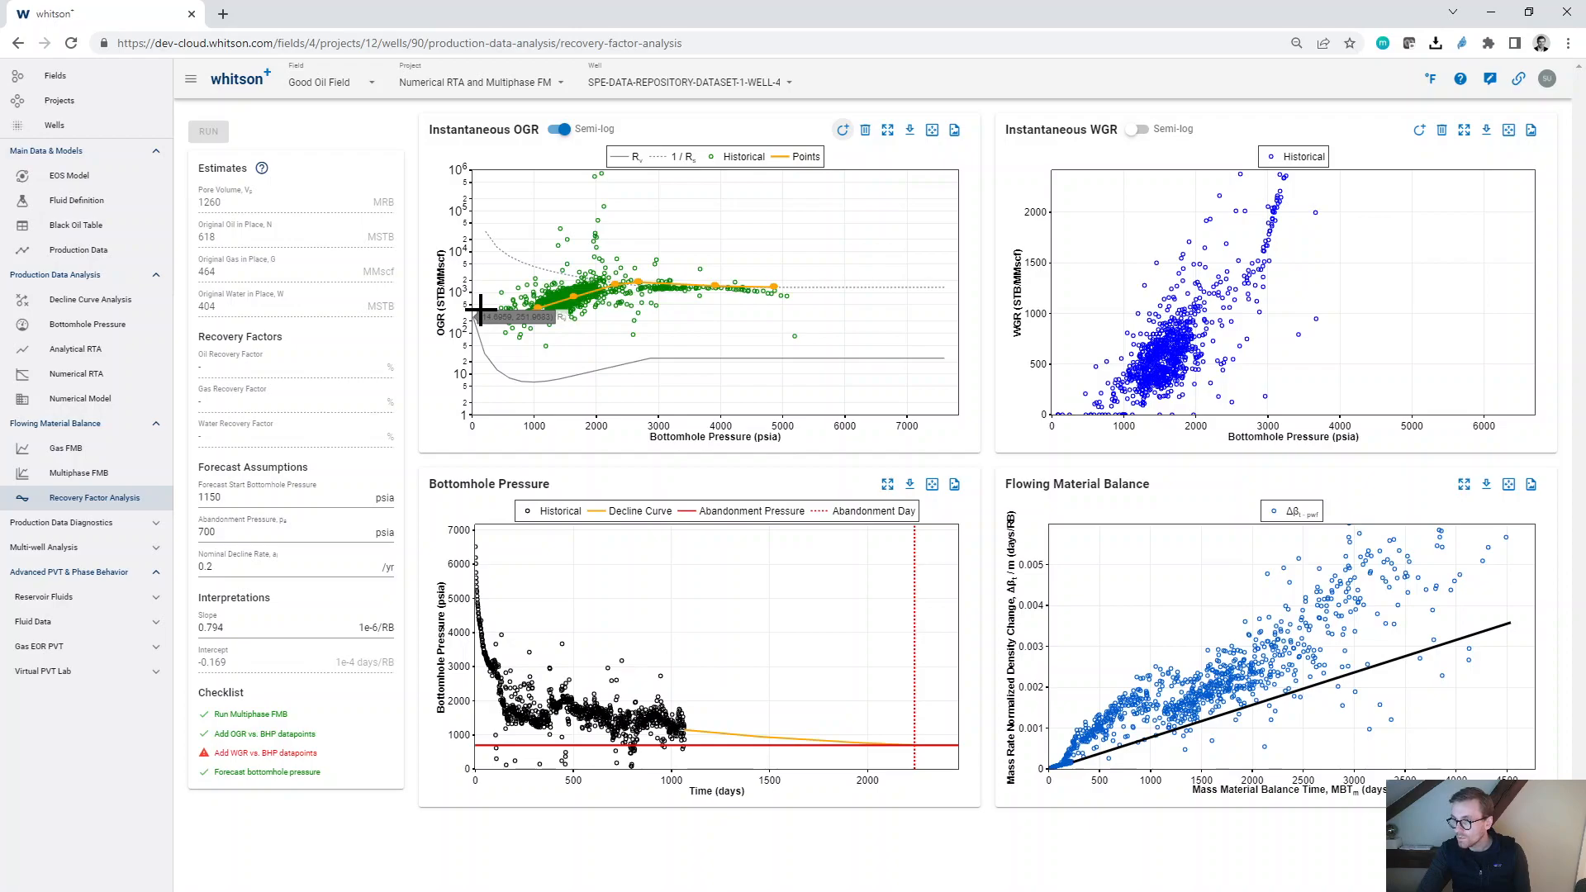
{"action": "left_click", "coordinate": [480, 309]}
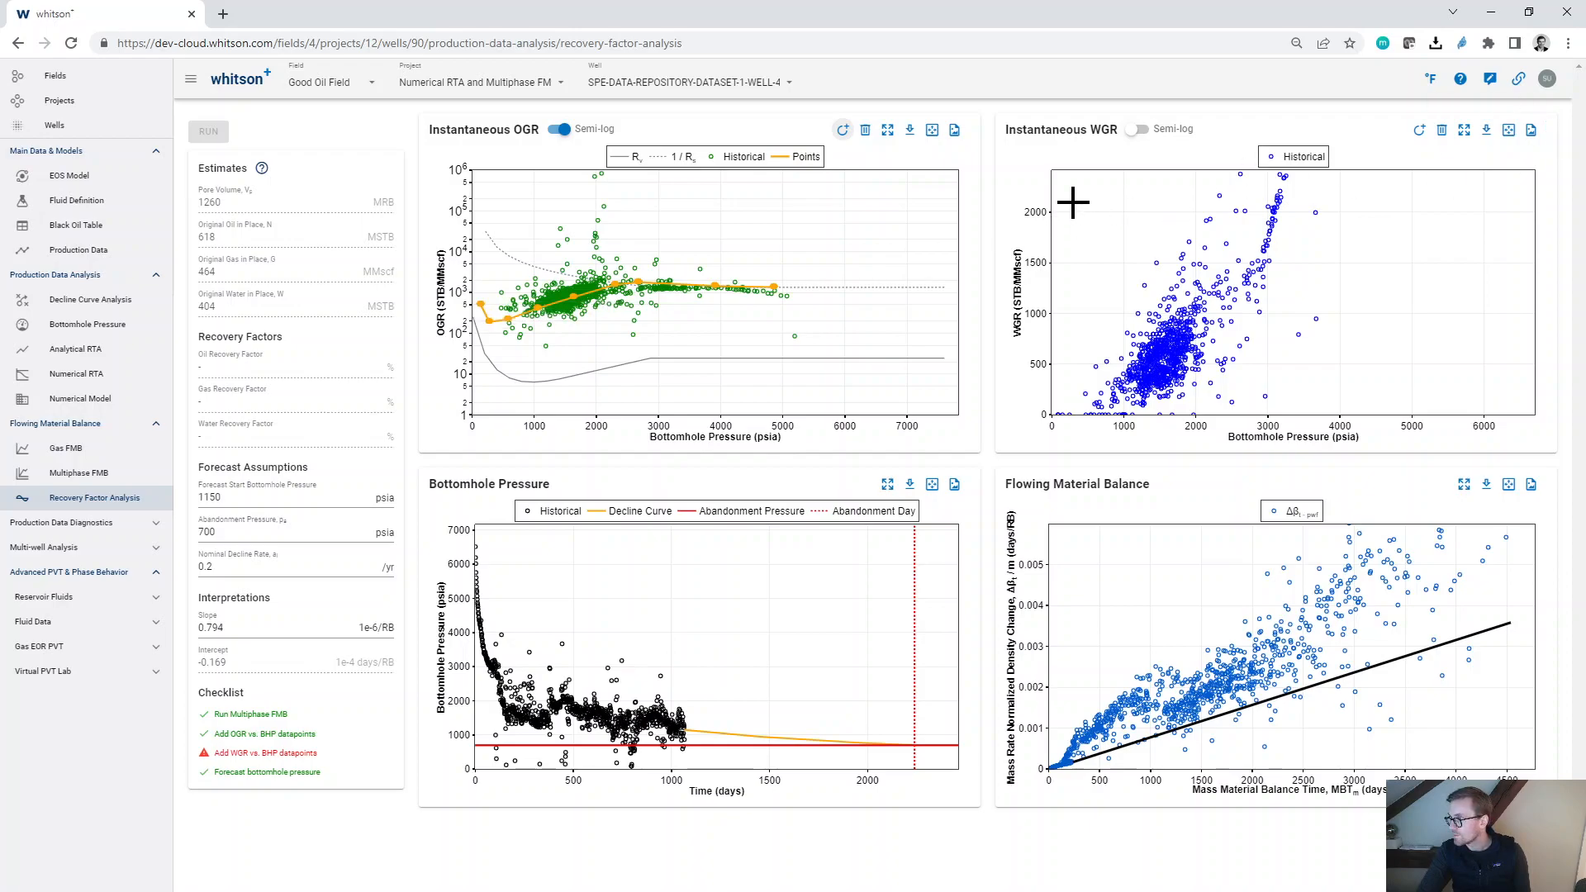
Step: Switch the Instantaneous WGR plot to semi-log and add points along the historical trend, from about 5300 down to about 100 psia
{"action": "left_click_drag", "start_coordinate": [1049, 172], "coordinate": [1051, 261]}
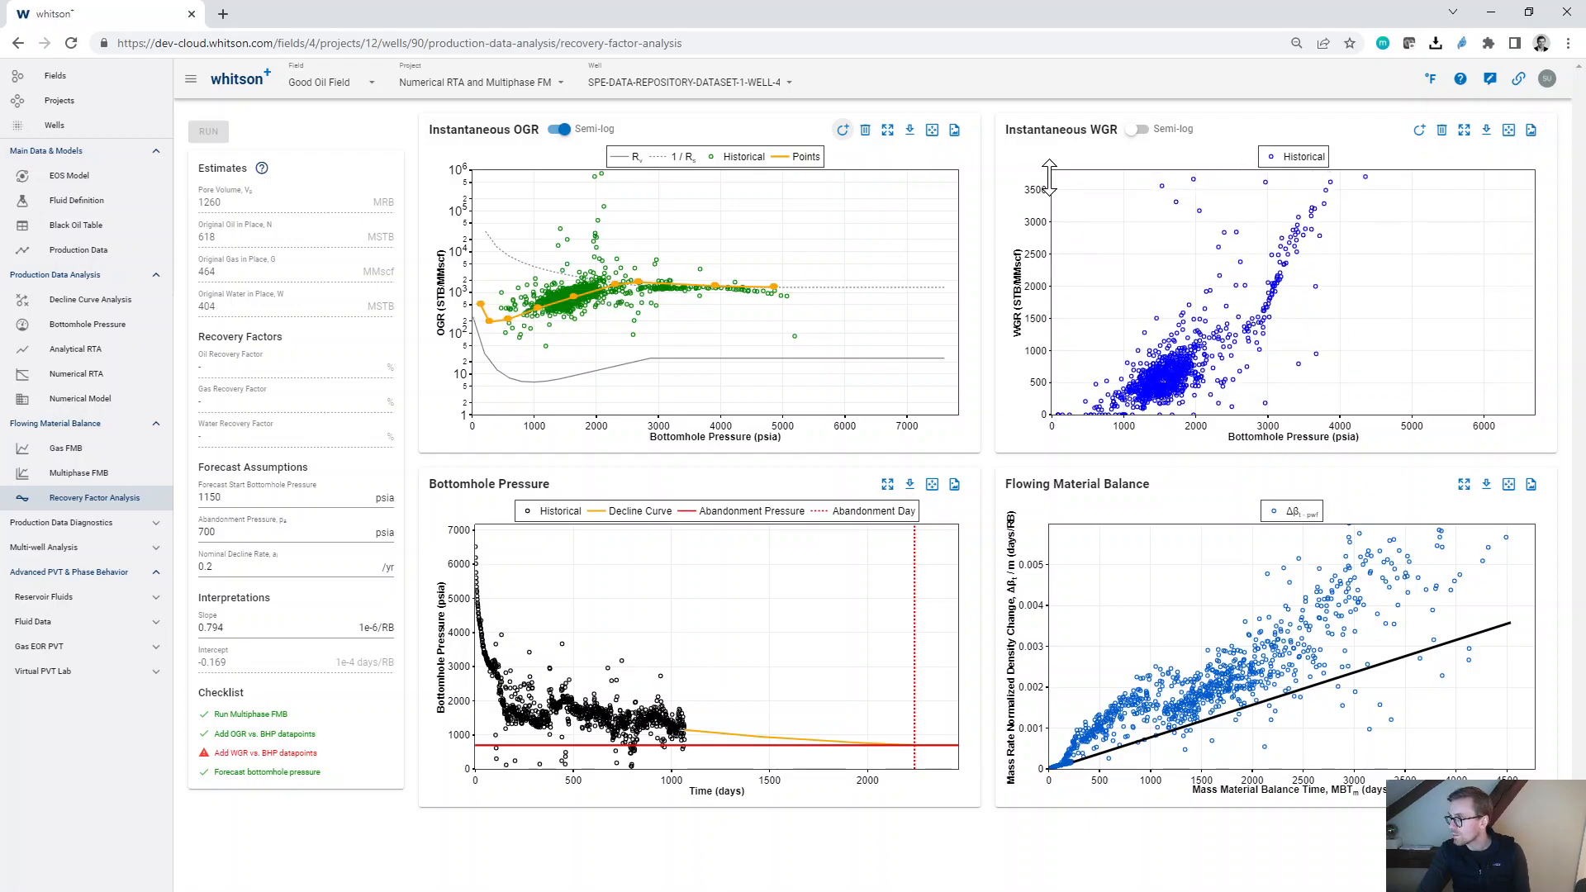
{"action": "left_click", "coordinate": [1139, 129]}
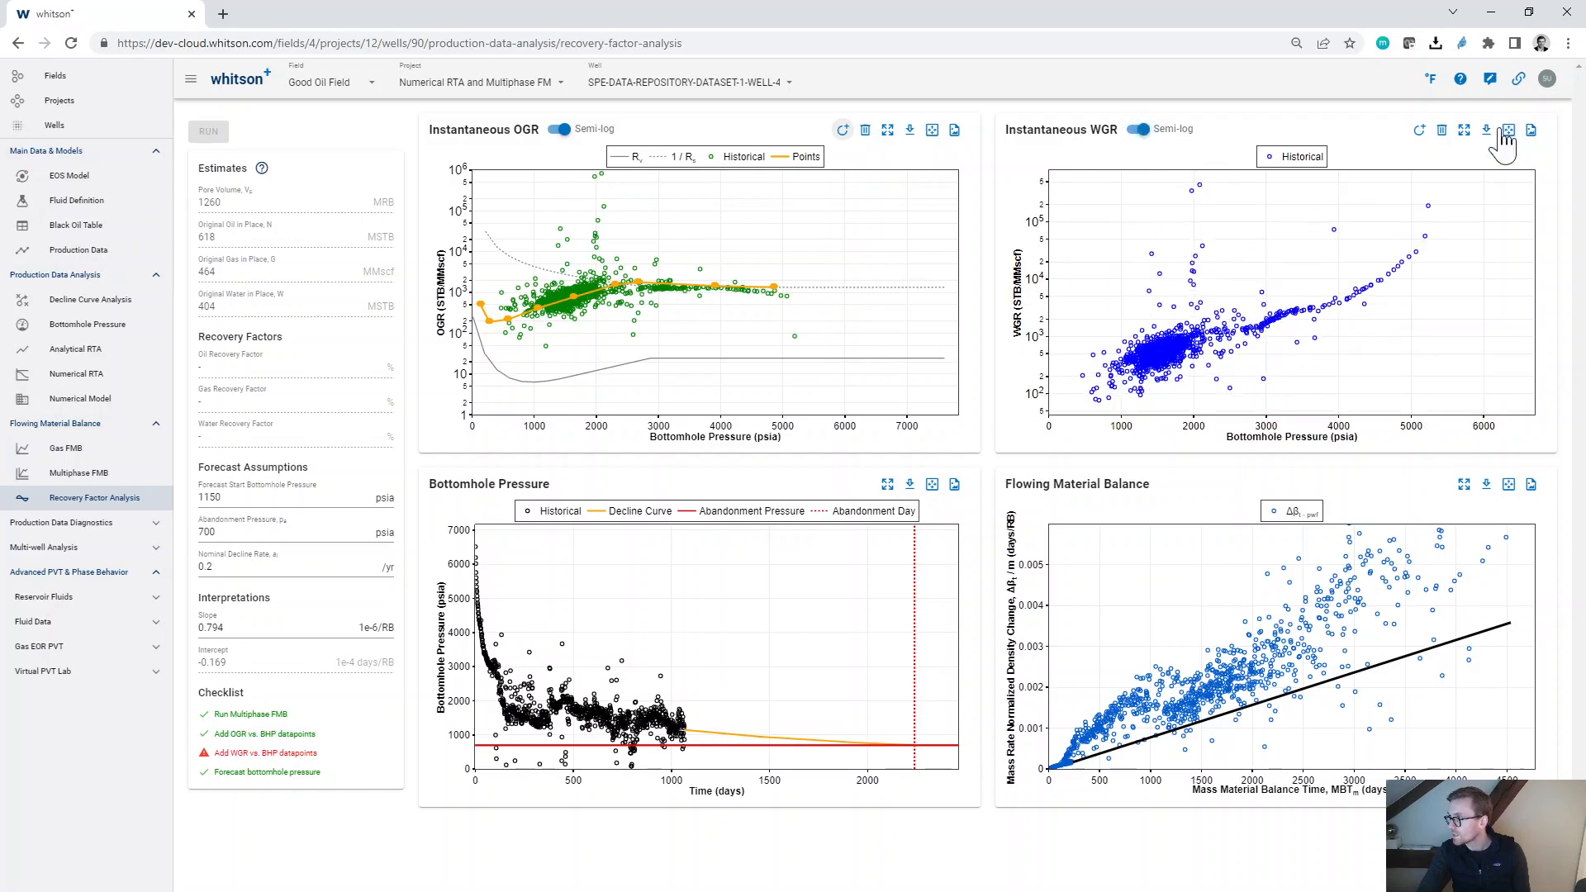
{"action": "left_click", "coordinate": [1419, 130]}
{"action": "left_click", "coordinate": [1433, 204]}
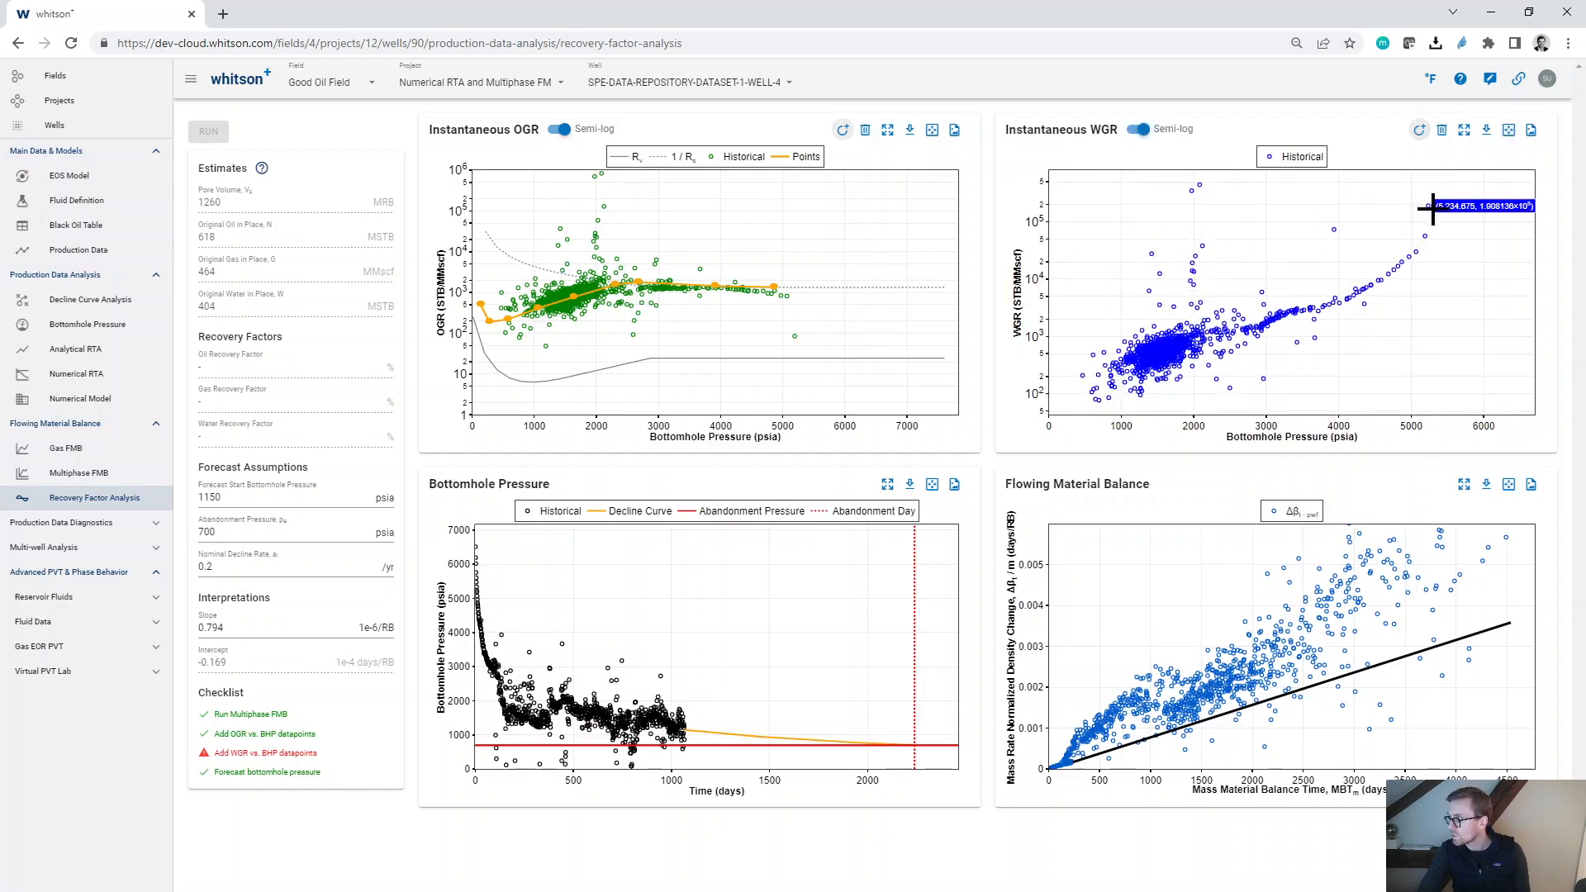
{"action": "left_click", "coordinate": [1410, 252]}
{"action": "left_click", "coordinate": [1356, 288]}
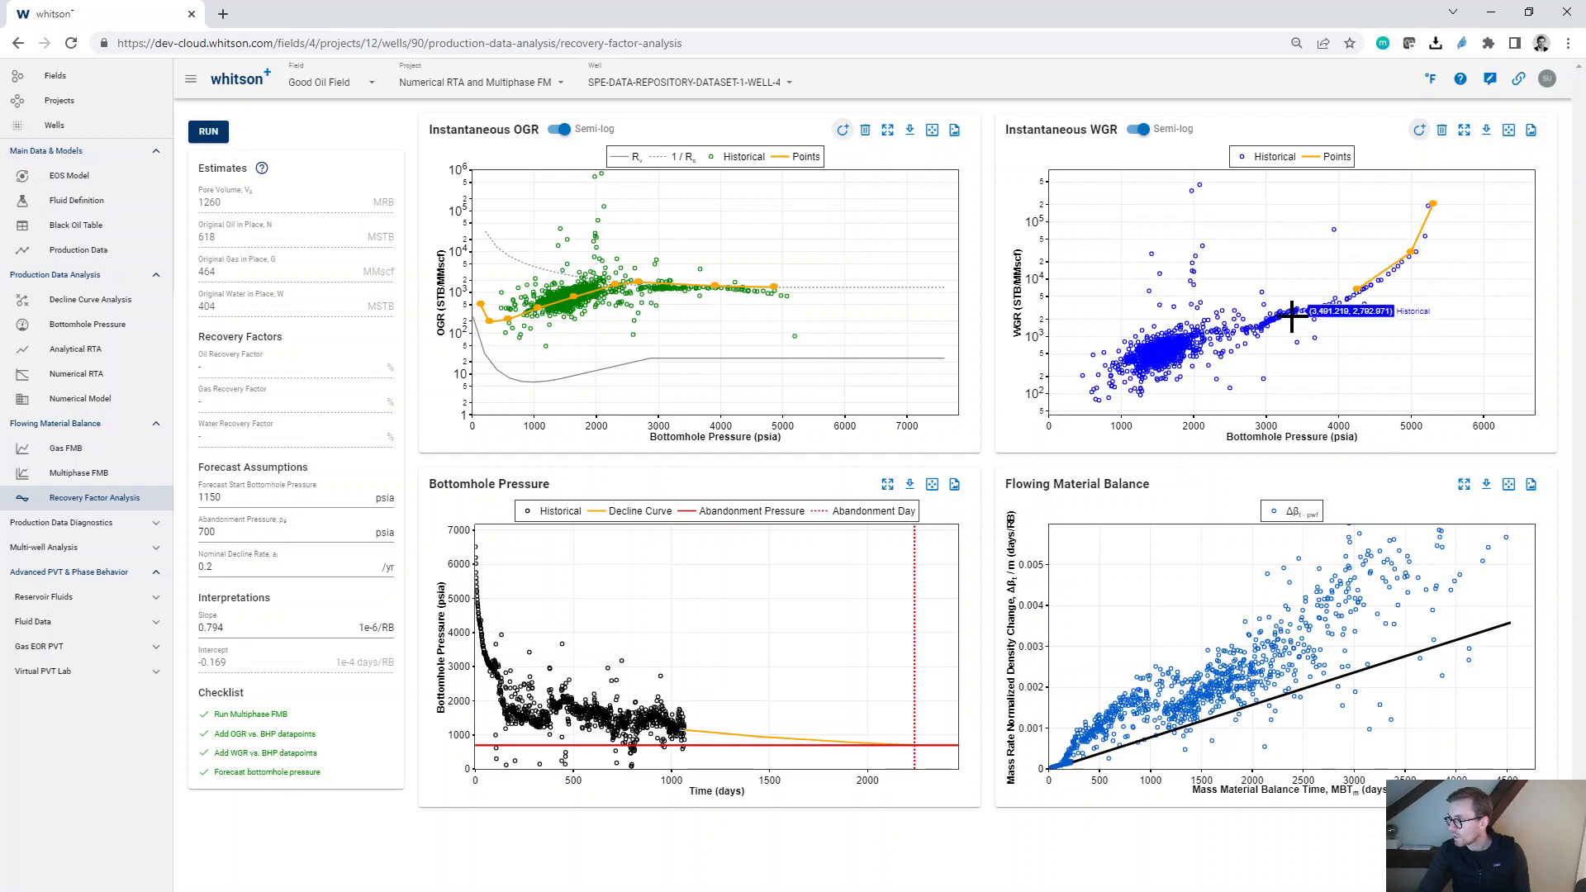
{"action": "left_click", "coordinate": [1256, 323]}
{"action": "left_click", "coordinate": [1170, 345]}
{"action": "left_click", "coordinate": [1120, 366]}
{"action": "left_click", "coordinate": [1056, 383]}
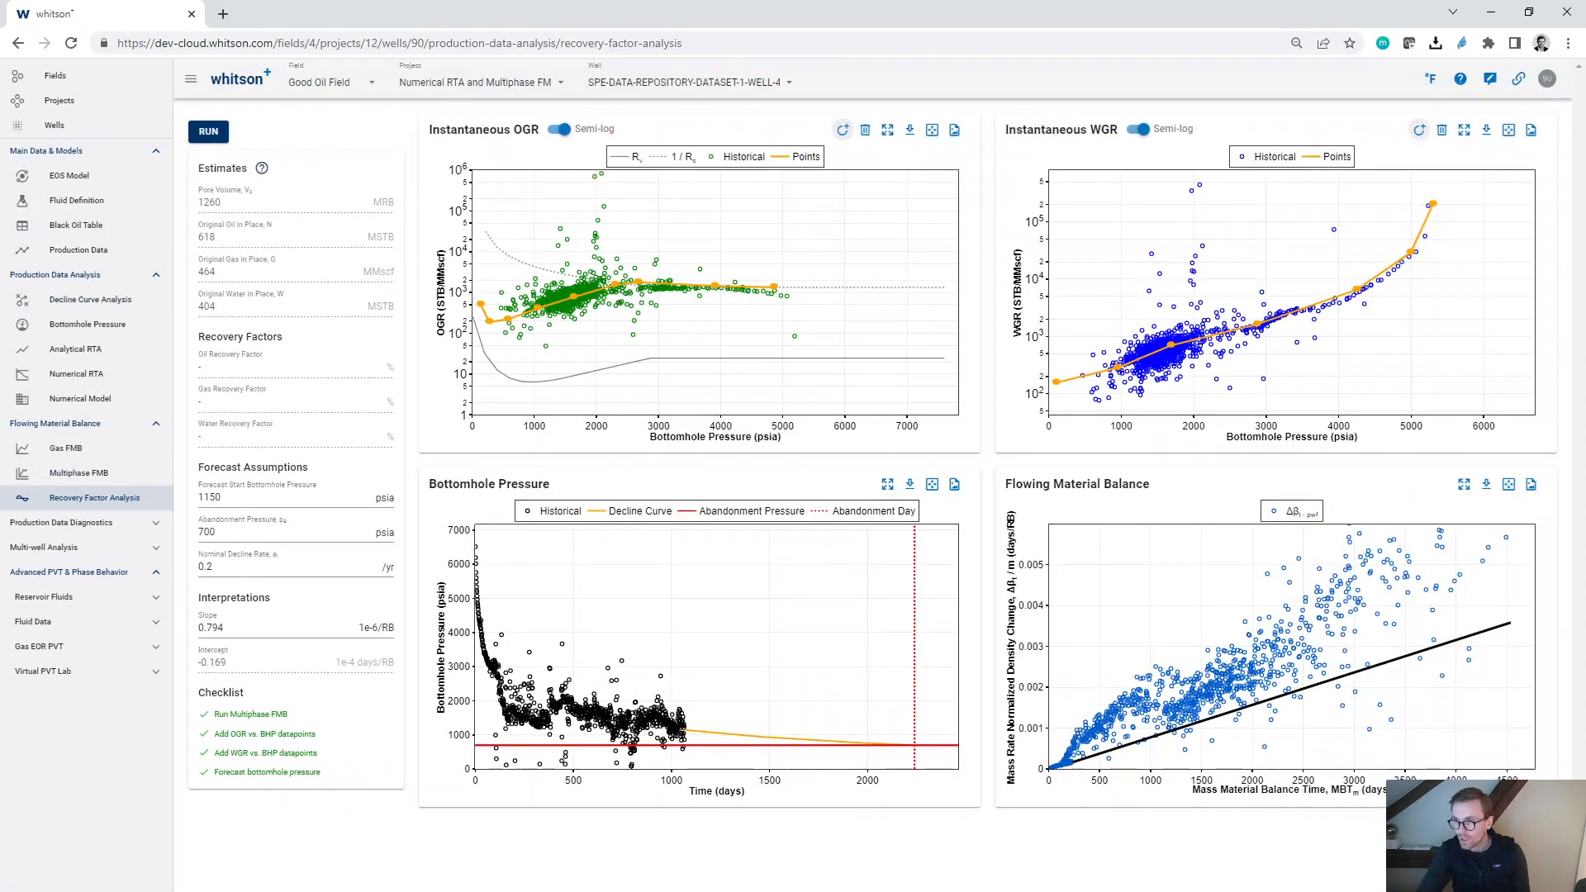
Step: Run the recovery factor calculation and inspect the oil, gas and water recovery factors
{"action": "left_click", "coordinate": [220, 136]}
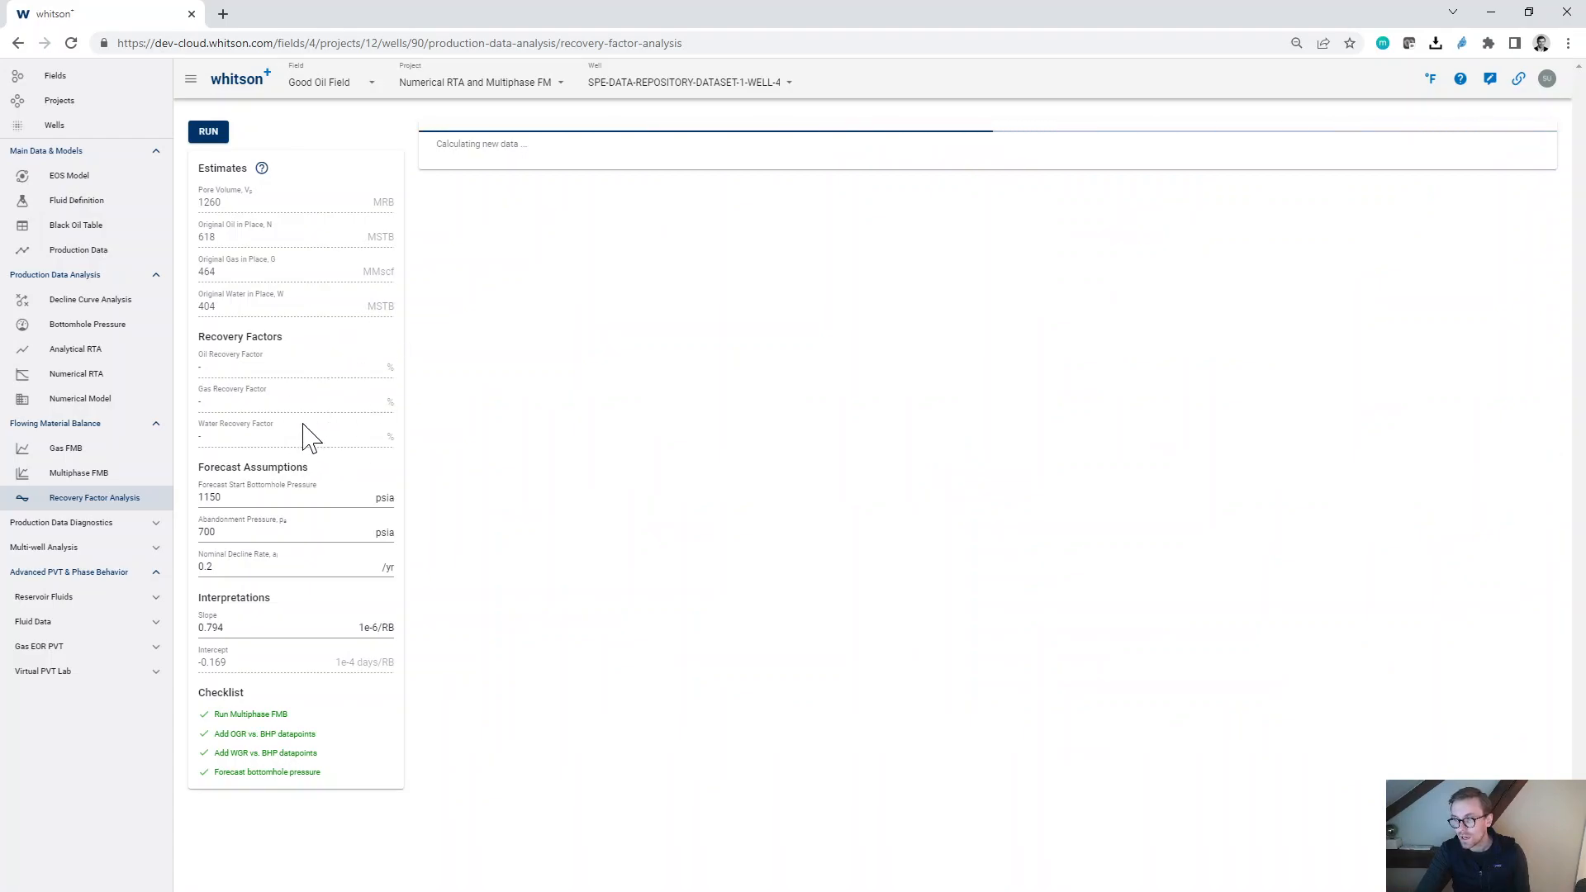
{"action": "scroll", "coordinate": [249, 402], "scroll_direction": "up", "scroll_amount": 5}
{"action": "scroll", "coordinate": [302, 432], "scroll_direction": "down", "scroll_amount": 4}
{"action": "scroll", "coordinate": [308, 446], "scroll_direction": "down", "scroll_amount": 3}
Step: In Multiphase FMB, shift the interpretation line up to an intercept of about 7.452e-4 days/RB and return to Recovery Factor Analysis
{"action": "left_click", "coordinate": [119, 474]}
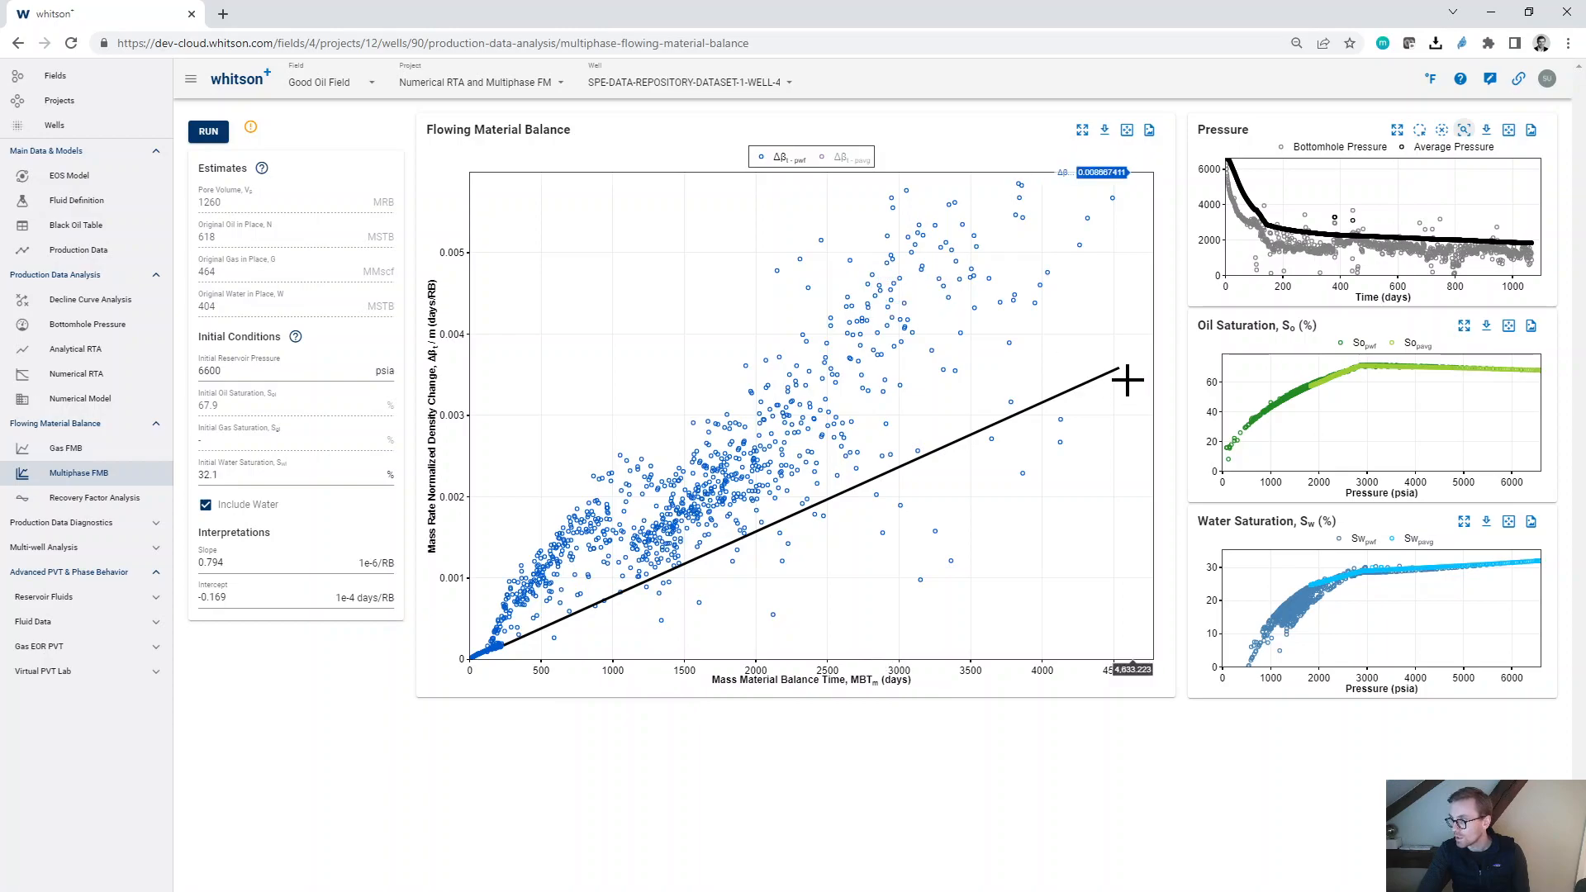
{"action": "left_click_drag", "start_coordinate": [936, 451], "coordinate": [916, 399]}
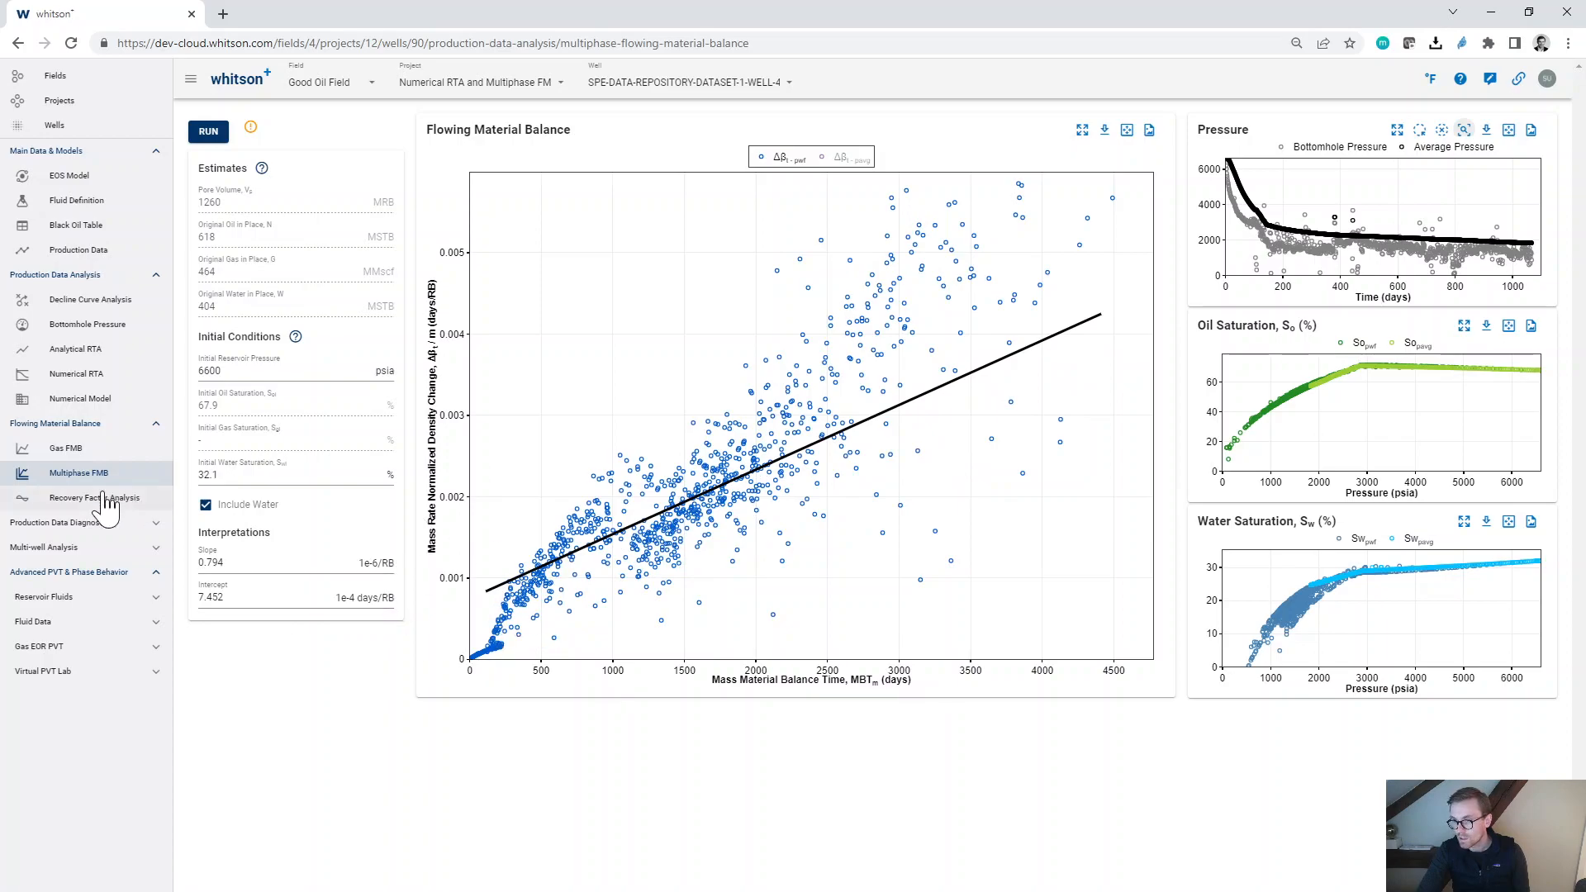
{"action": "left_click", "coordinate": [105, 502]}
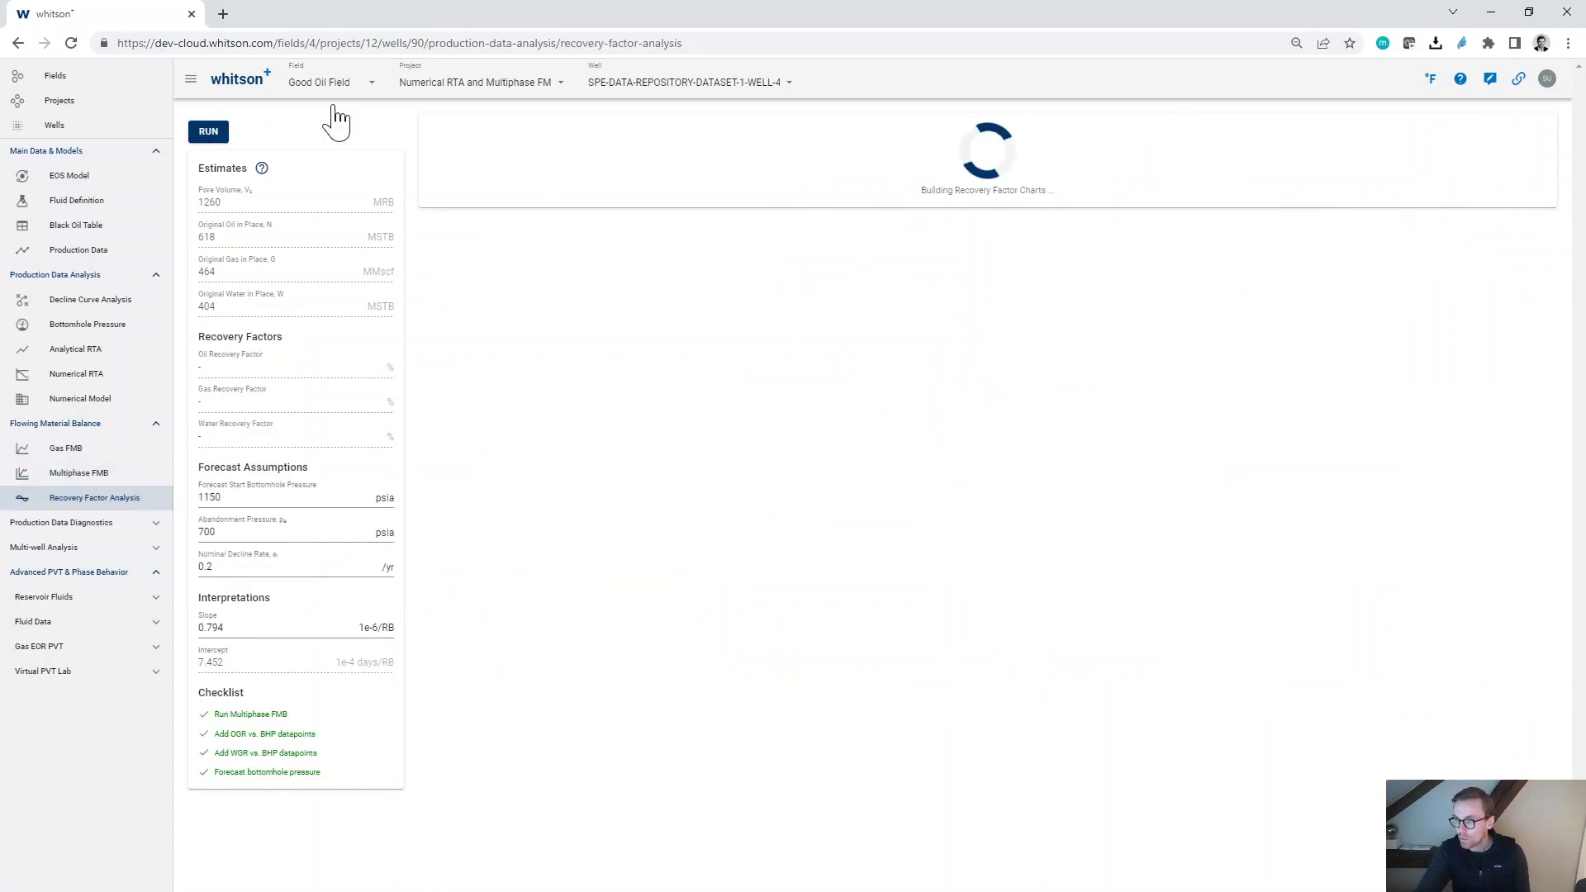
Step: Rerun the recovery factor calculation with the shifted line and inspect the updated recovery factors
{"action": "left_click", "coordinate": [212, 134]}
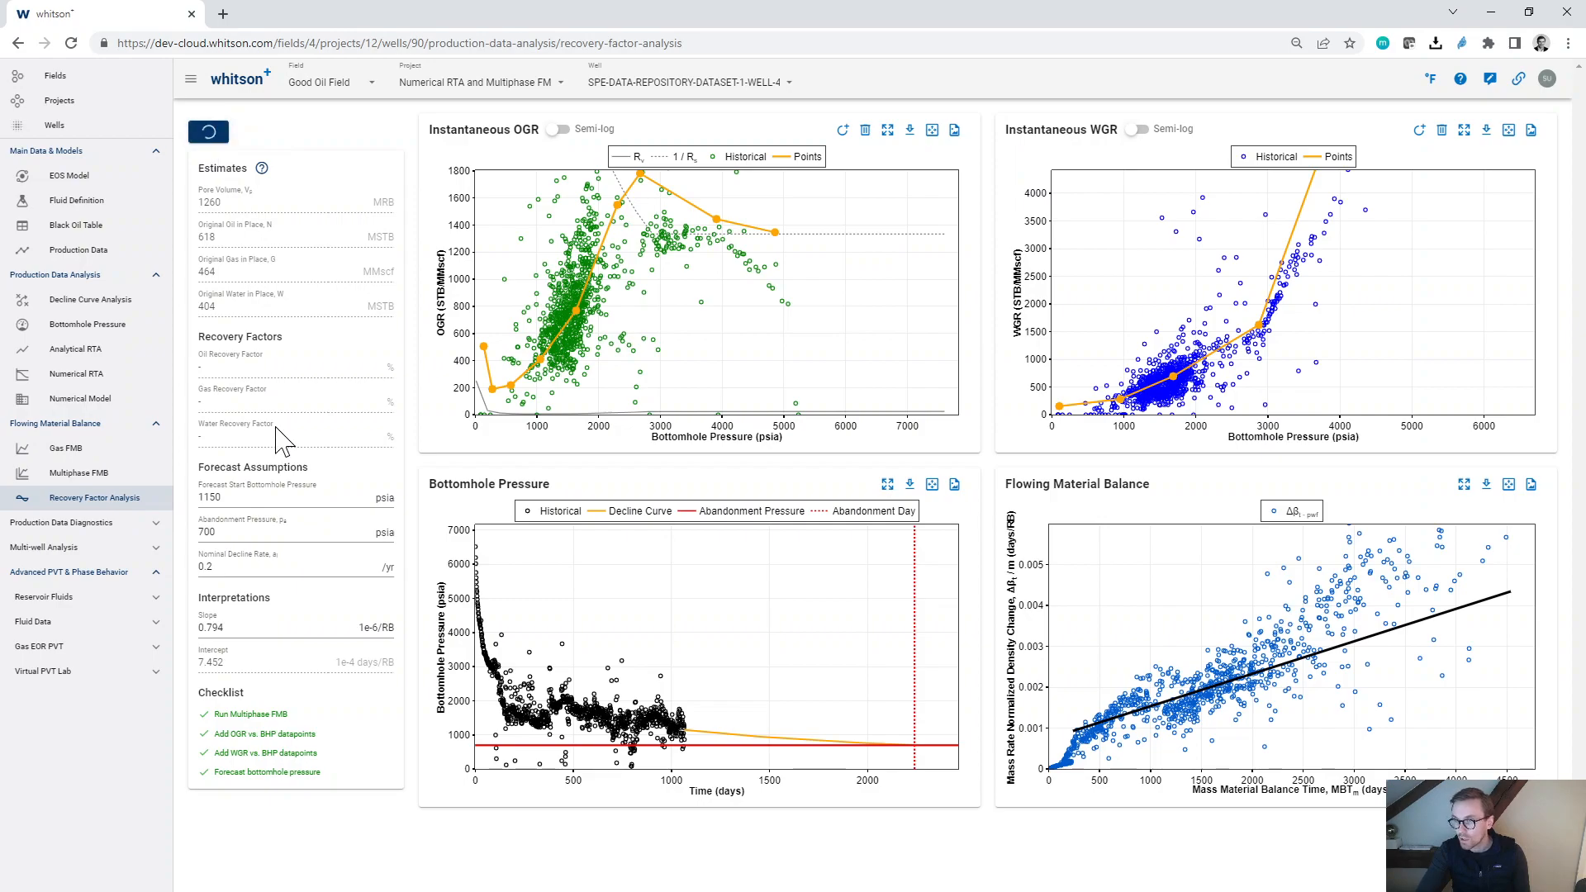
{"action": "scroll", "coordinate": [276, 427], "scroll_direction": "up", "scroll_amount": 5}
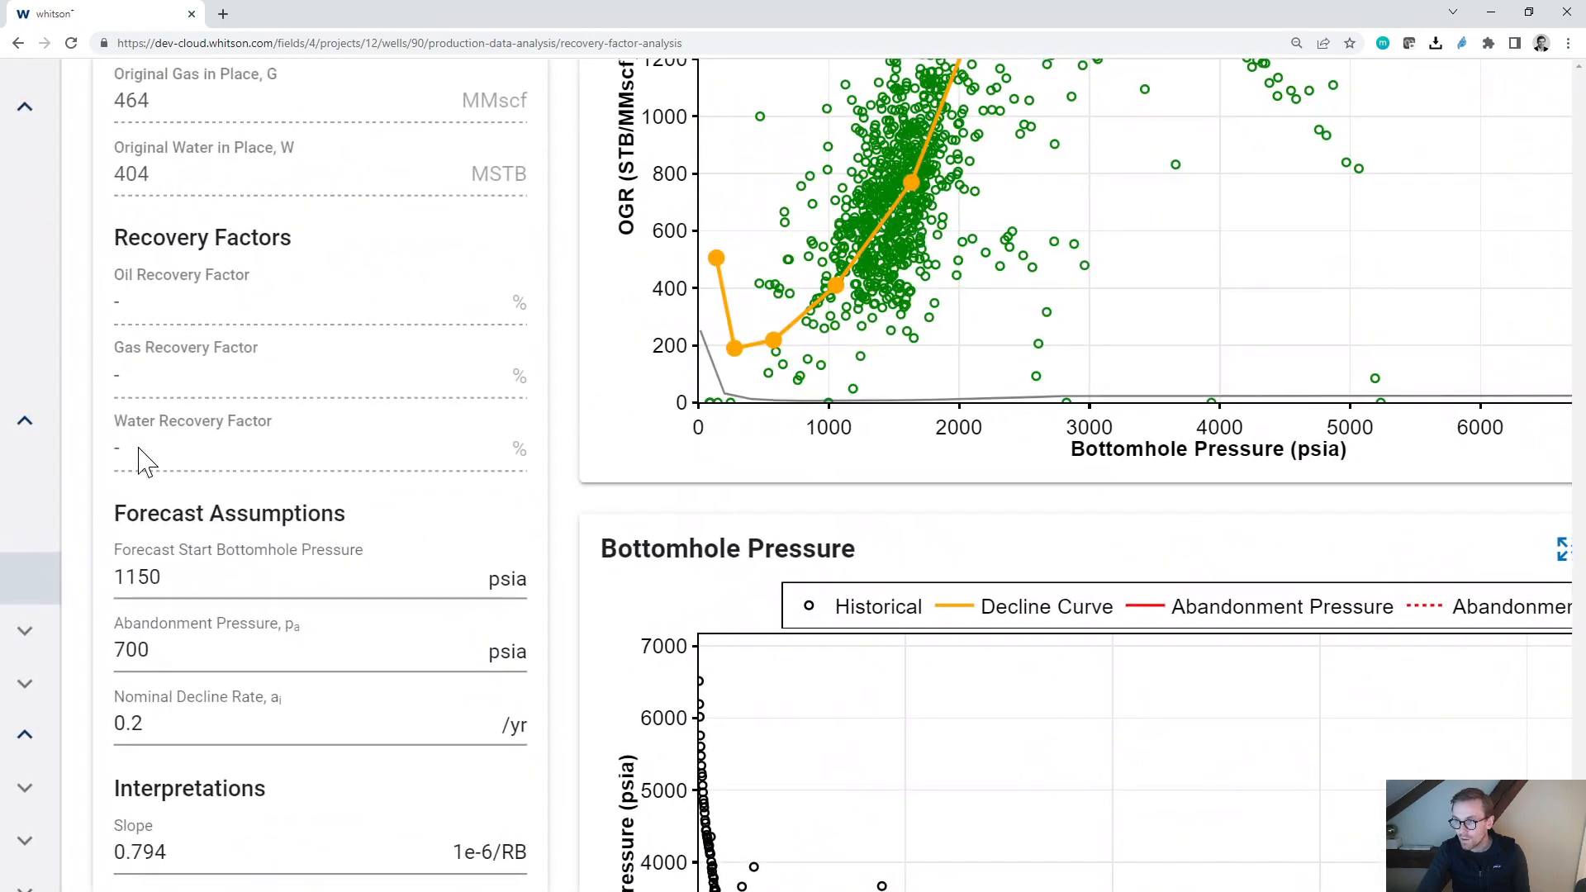
{"action": "scroll", "coordinate": [145, 461], "scroll_direction": "down", "scroll_amount": 5}
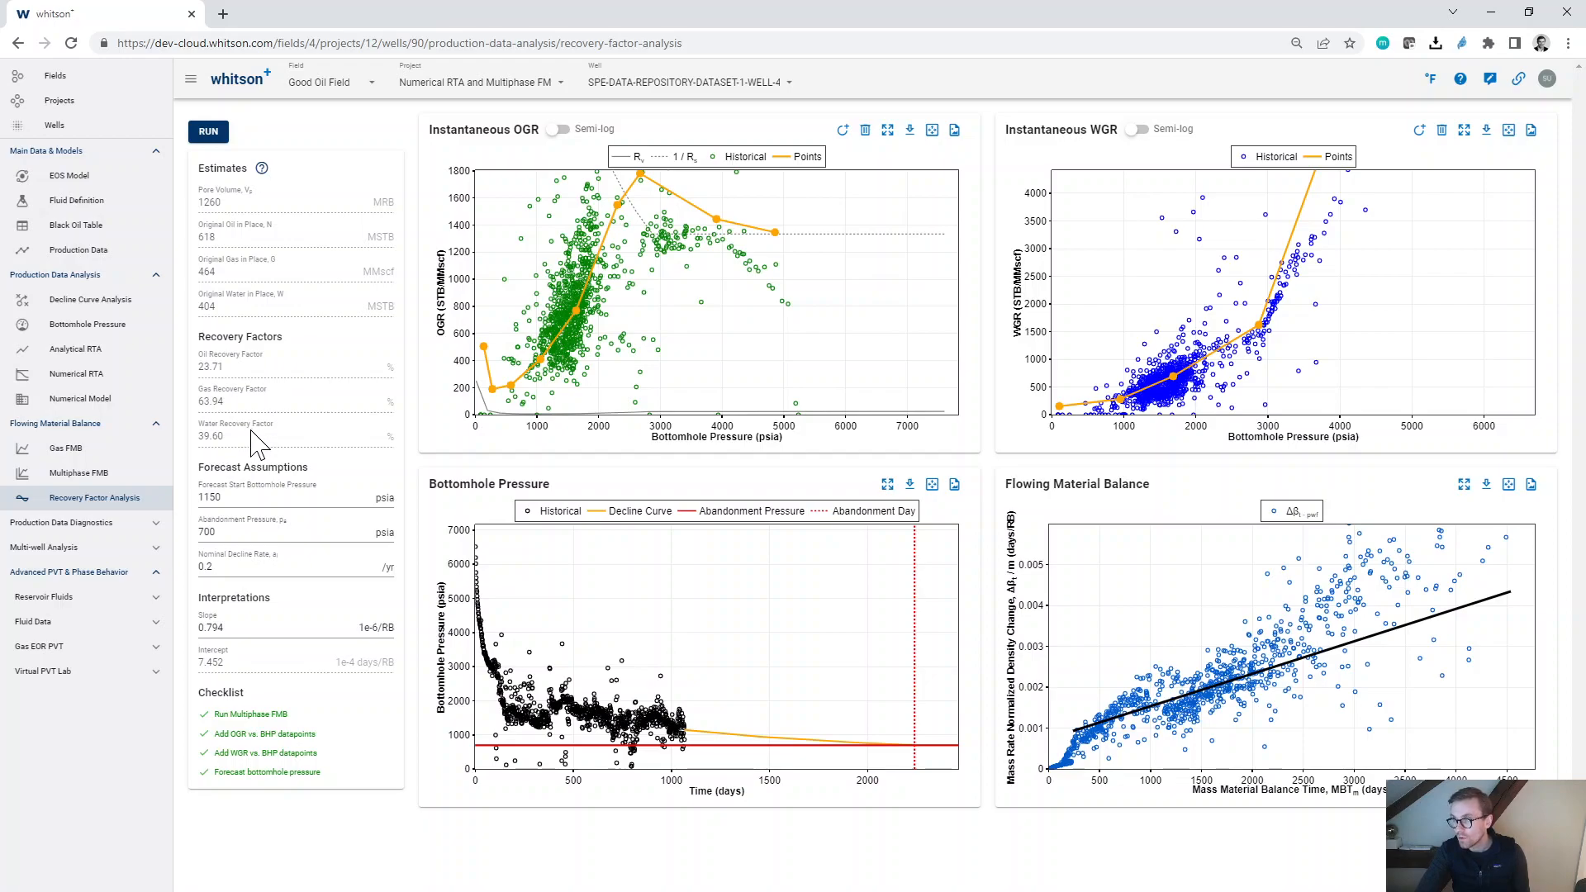
Step: Display both the Instantaneous OGR and Instantaneous WGR plots on semi-log scales
{"action": "left_click", "coordinate": [555, 129]}
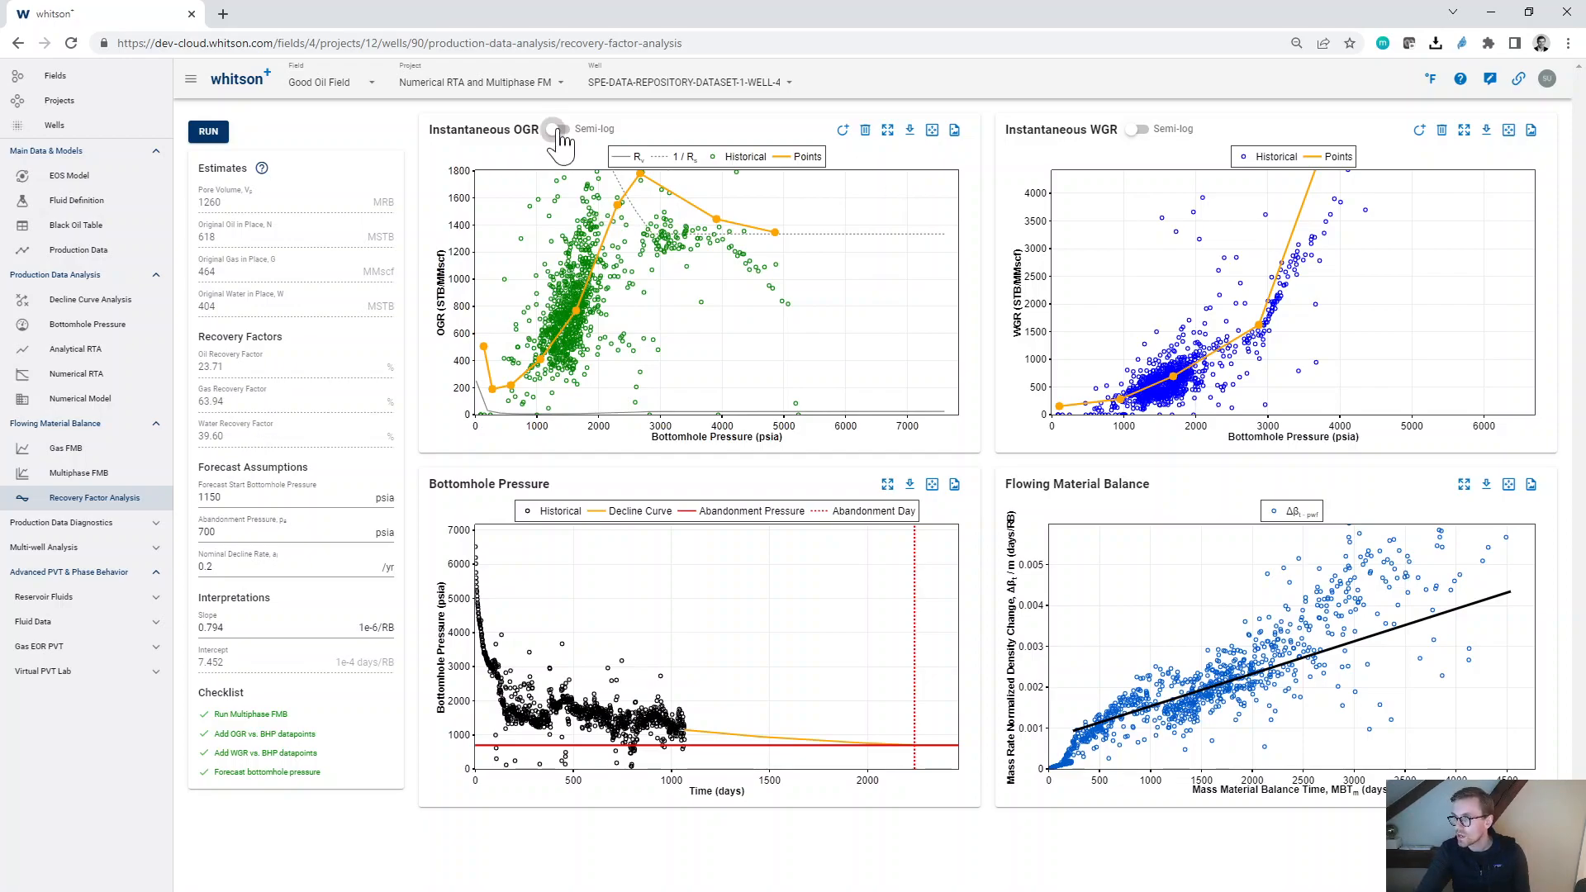
{"action": "left_click", "coordinate": [1138, 130]}
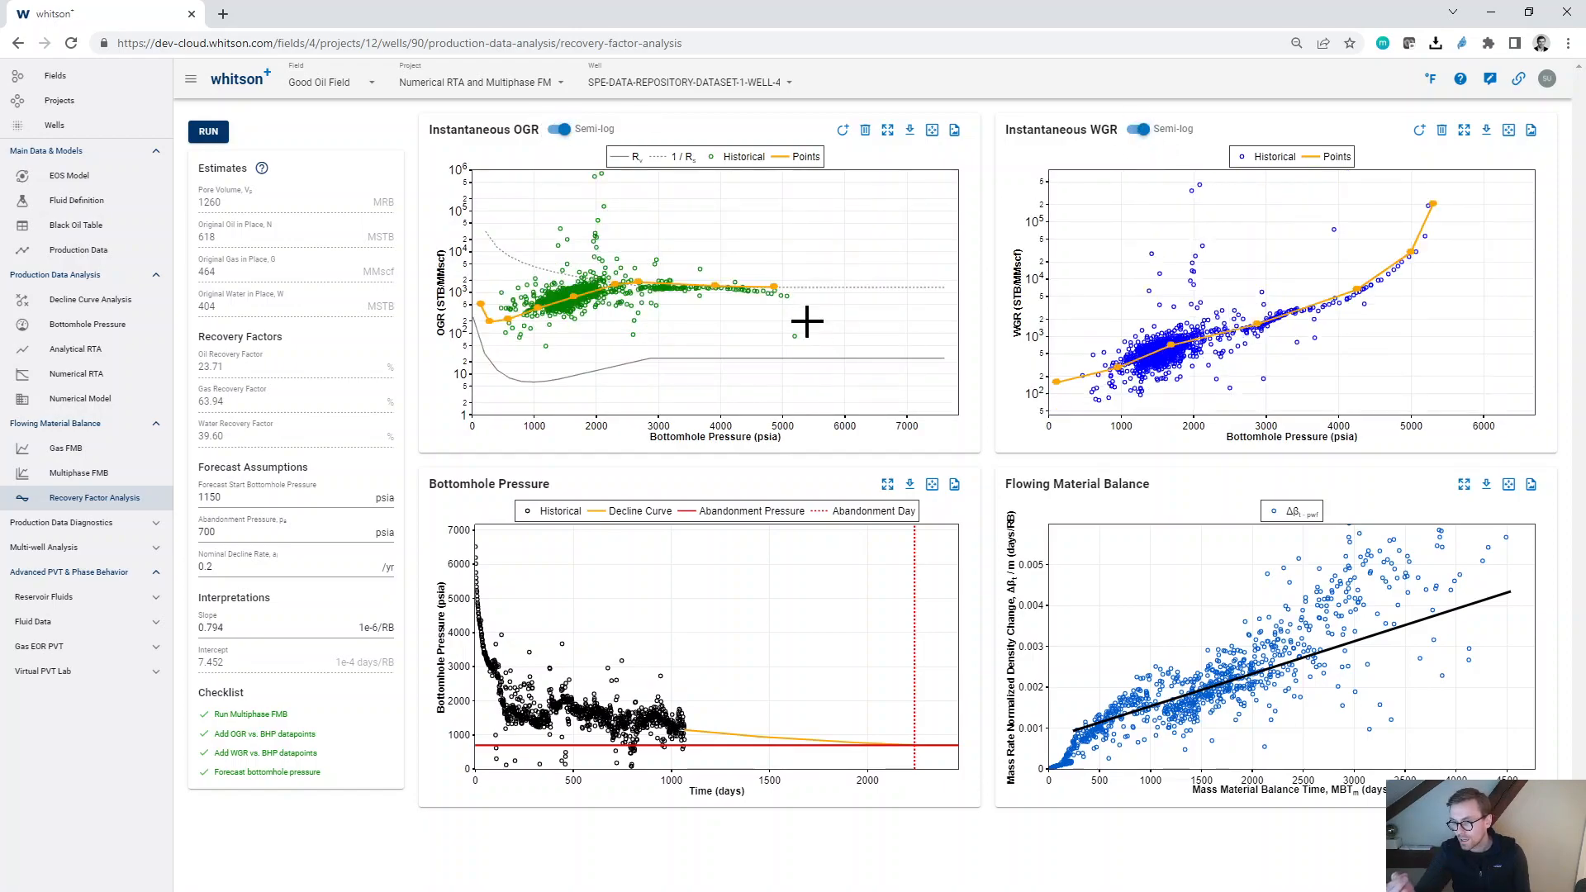